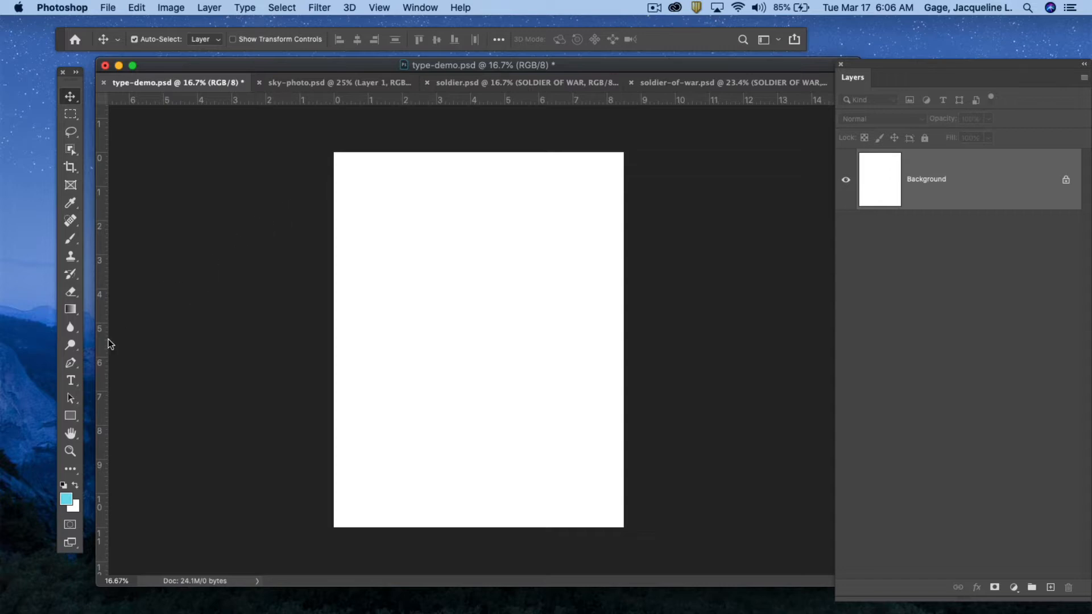
# Activate the Type tool, browse the available fonts and check the styles offered for Arial Black.
pyautogui.click(71, 382)
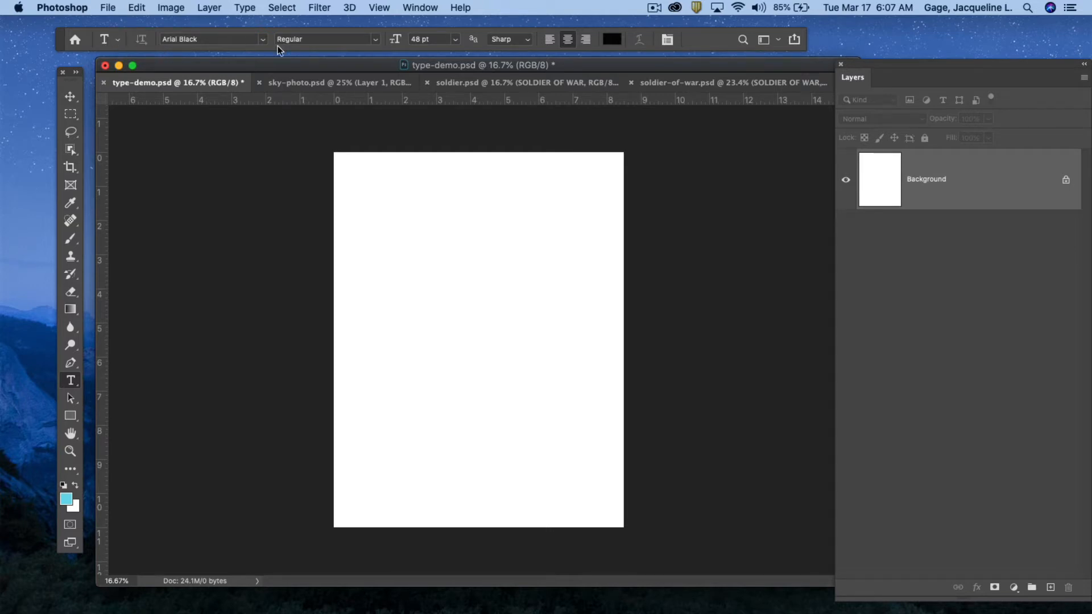
pyautogui.click(263, 38)
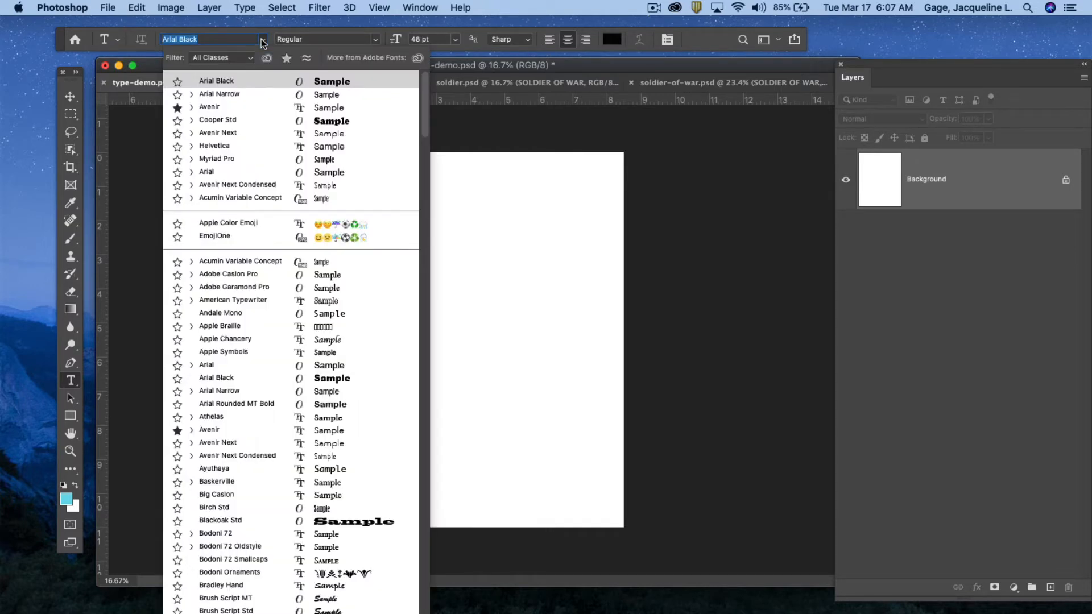
pyautogui.press('Down')
pyautogui.press('Down')
pyautogui.press('Down')
pyautogui.press('Down')
pyautogui.press('Down')
pyautogui.press('Down')
pyautogui.press('Down')
pyautogui.press('Down')
pyautogui.press('Down')
pyautogui.press('Down')
pyautogui.press('Down')
pyautogui.press('Down')
pyautogui.press('Down')
pyautogui.press('Down')
pyautogui.press('Down')
pyautogui.press('Down')
pyautogui.press('Down')
pyautogui.press('Down')
pyautogui.press('Down')
pyautogui.press('Down')
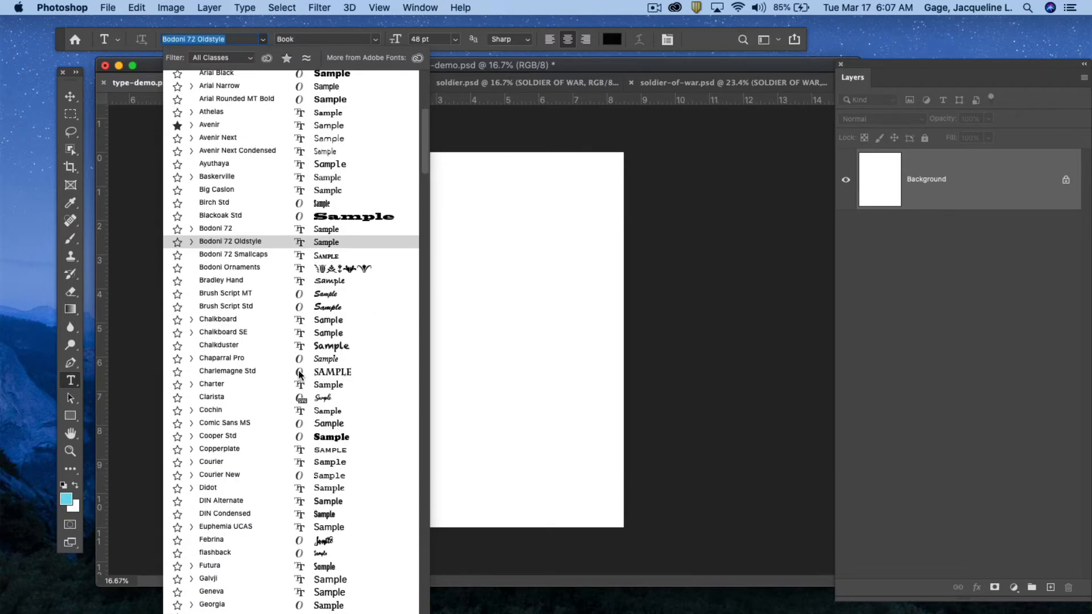
pyautogui.press('Up')
pyautogui.press('Up')
pyautogui.press('Up')
pyautogui.press('Up')
pyautogui.press('Up')
pyautogui.press('Up')
pyautogui.press('Up')
pyautogui.press('Up')
pyautogui.press('Up')
pyautogui.press('Up')
pyautogui.press('Up')
pyautogui.press('Up')
pyautogui.press('Up')
pyautogui.press('Up')
pyautogui.press('Up')
pyautogui.press('Up')
pyautogui.press('Up')
pyautogui.press('Up')
pyautogui.press('Up')
pyautogui.press('Up')
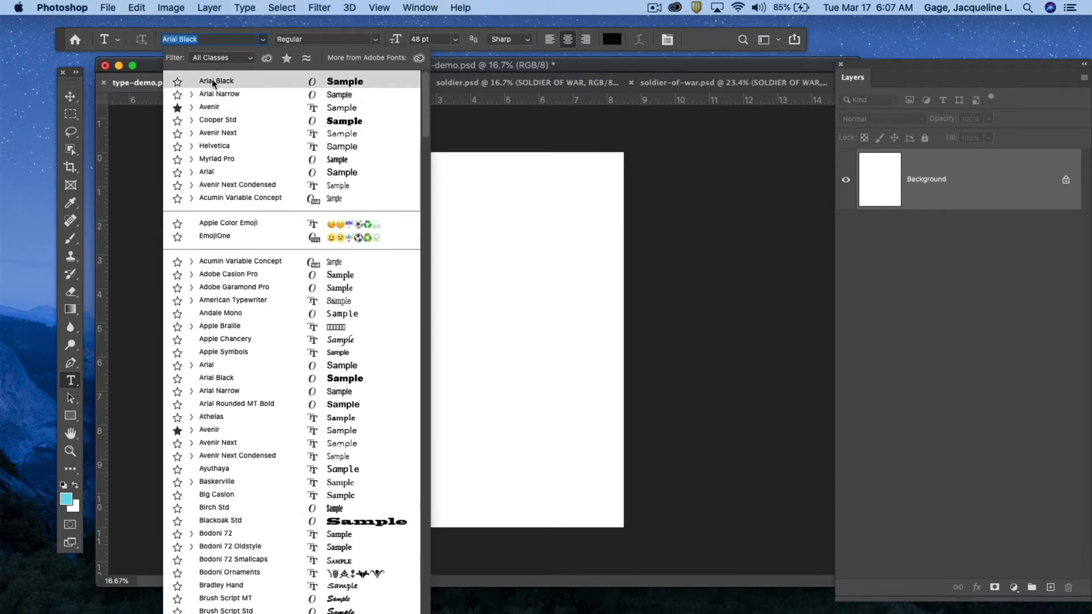
pyautogui.click(213, 82)
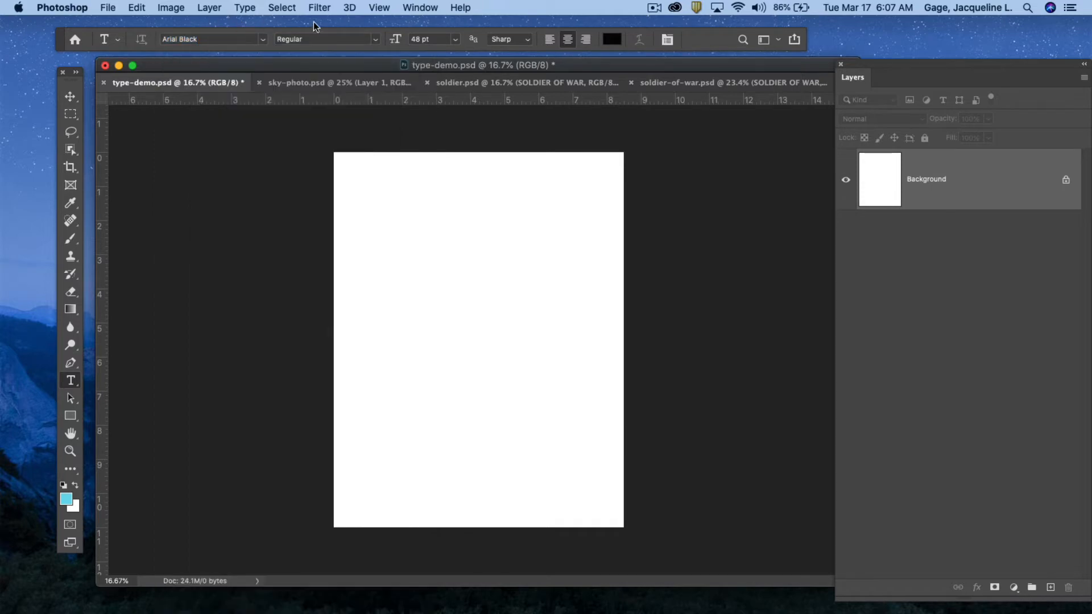
pyautogui.click(374, 39)
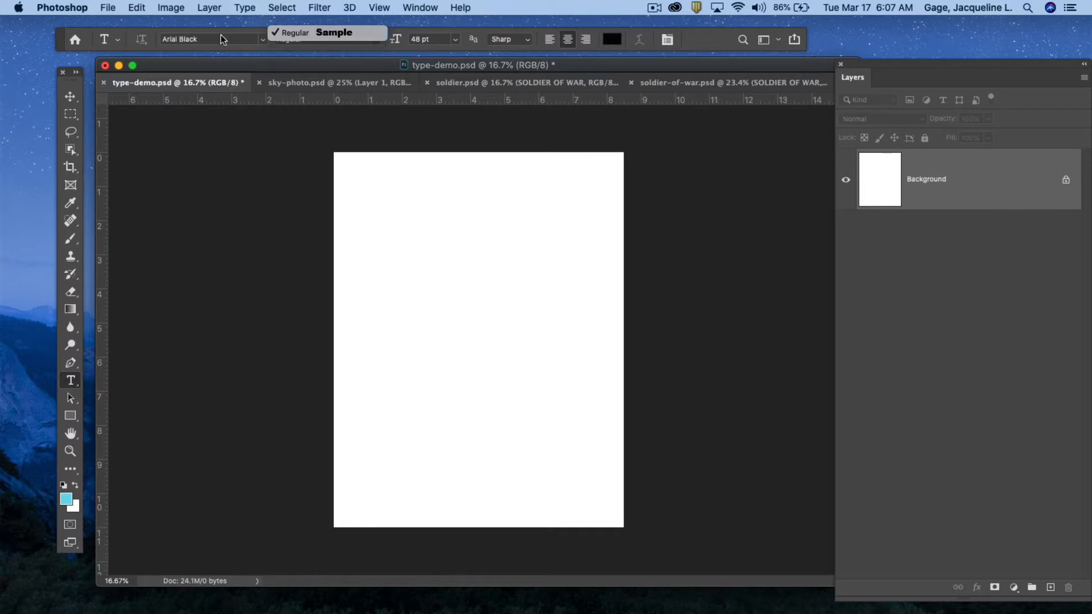
pyautogui.click(350, 33)
# Set the font to Baskerville and view its available styles.
pyautogui.click(263, 39)
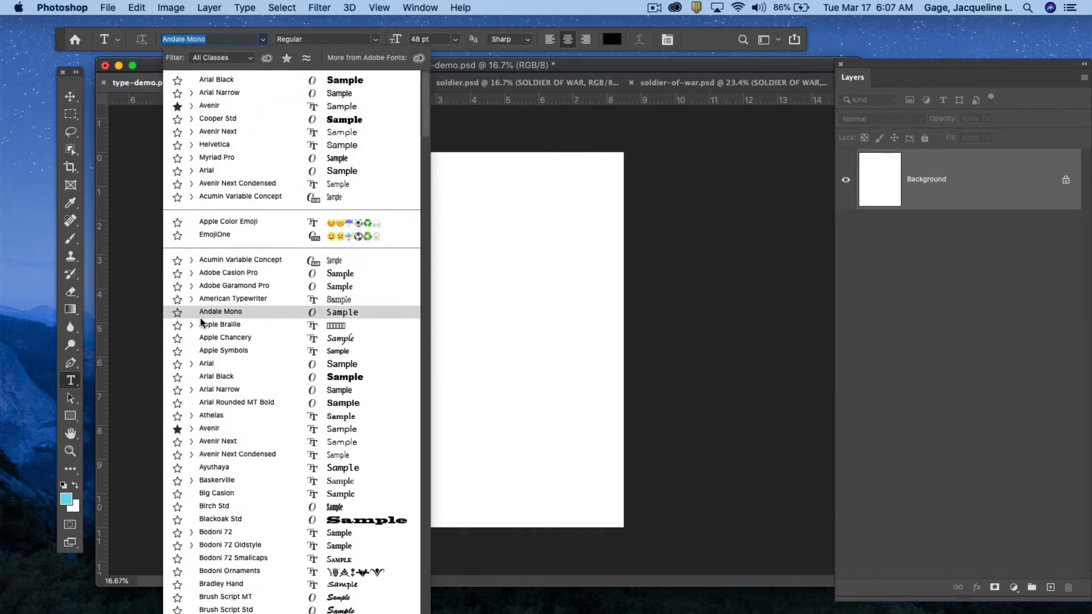
pyautogui.click(191, 479)
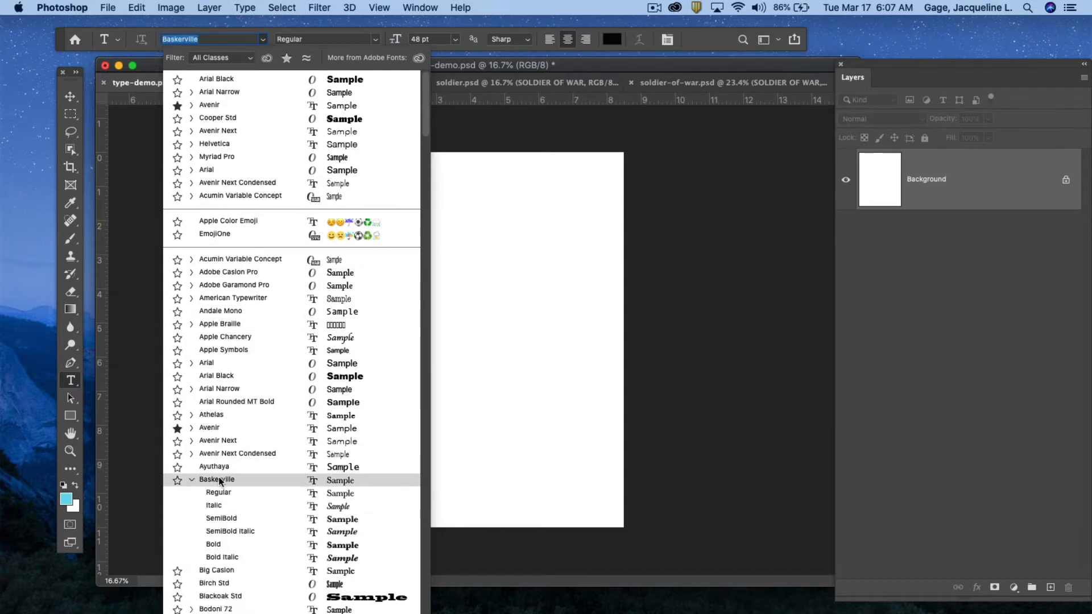
pyautogui.click(218, 480)
pyautogui.click(375, 38)
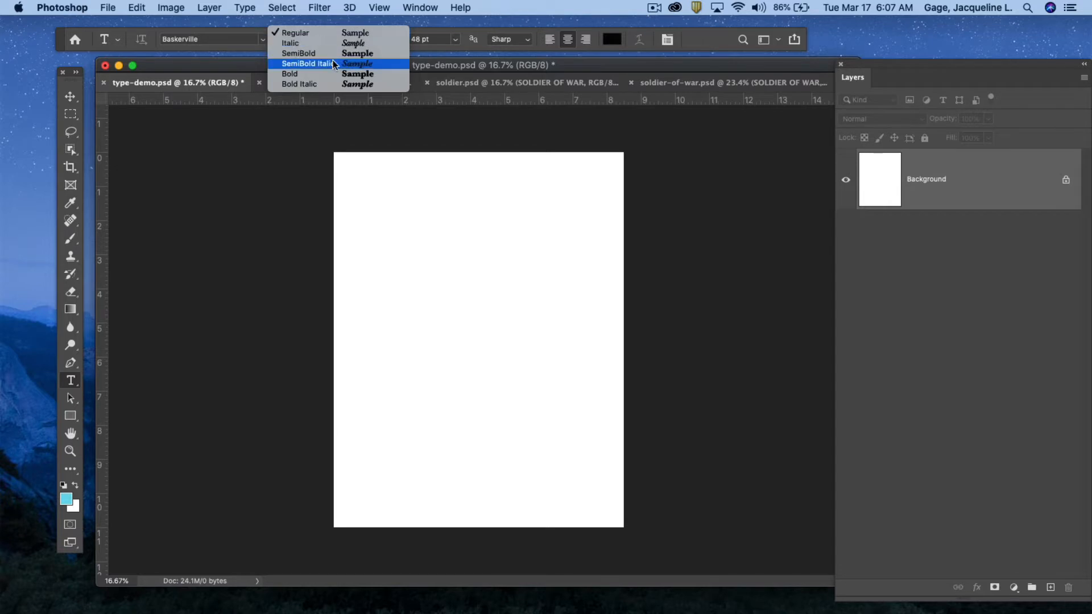
pyautogui.click(231, 34)
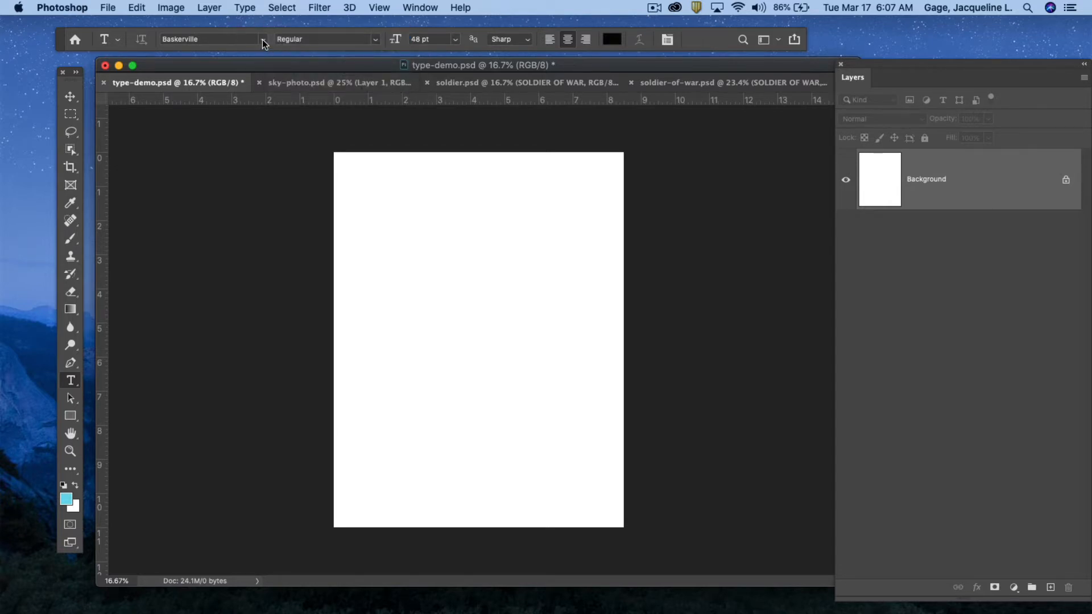
# Set the type to Arial Narrow Bold at 48 pt with left alignment.
pyautogui.click(262, 40)
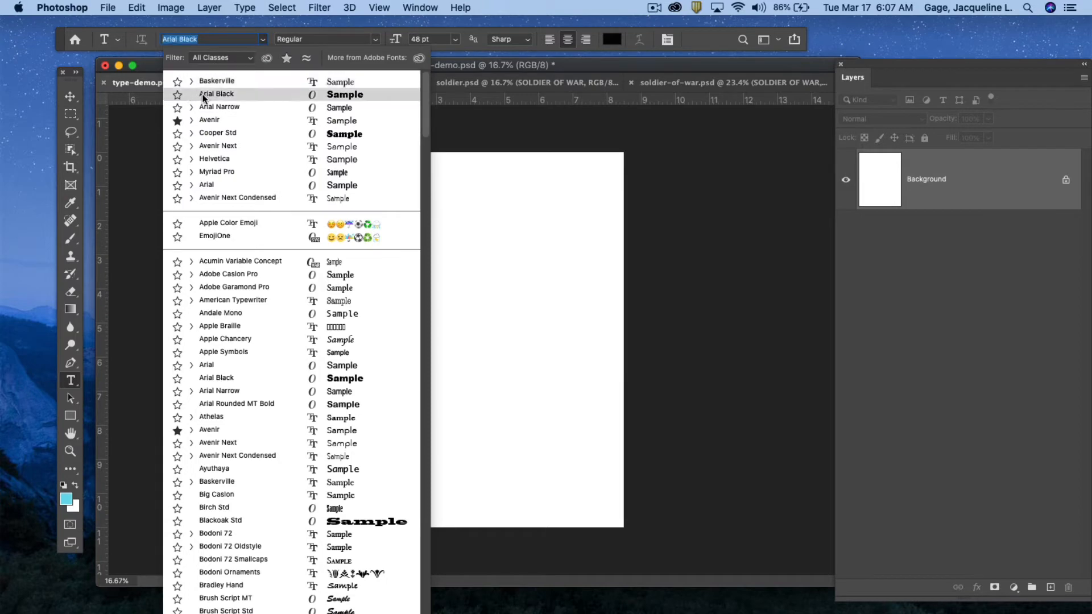
pyautogui.click(192, 107)
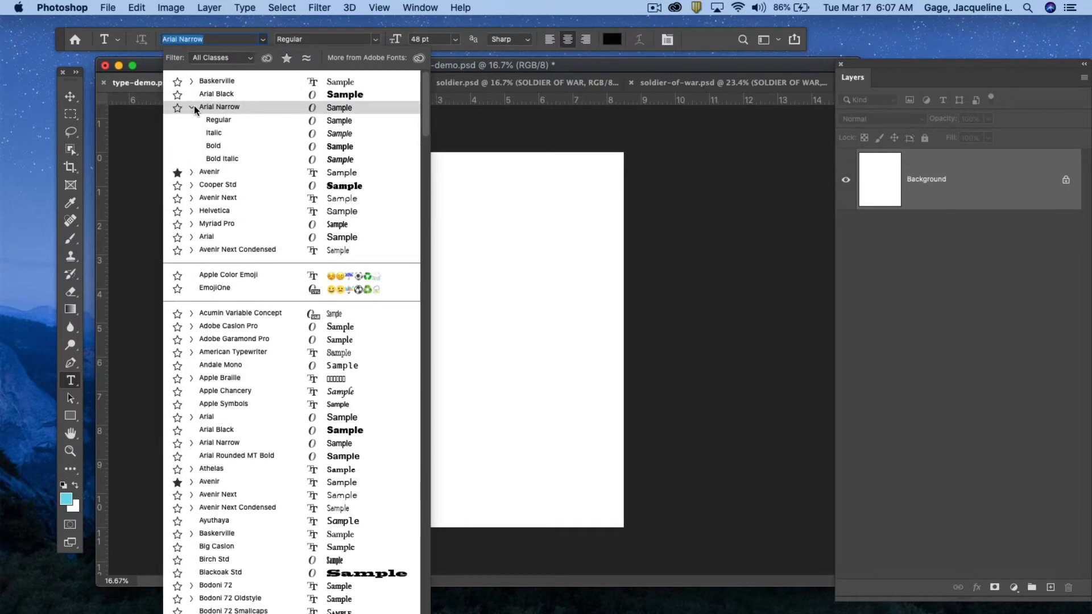
pyautogui.click(214, 145)
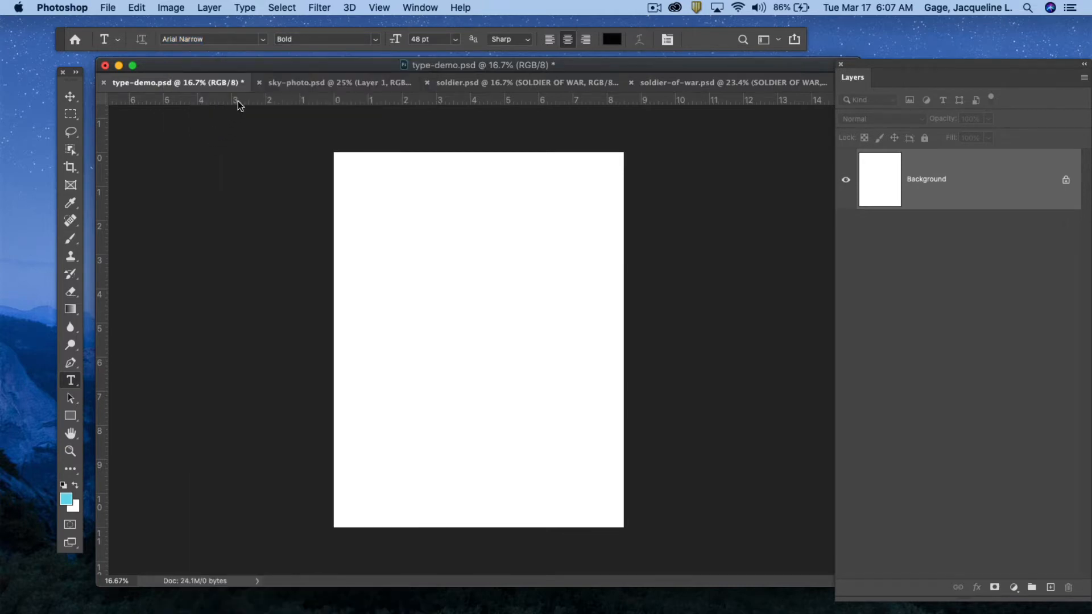
pyautogui.click(377, 39)
pyautogui.click(352, 52)
pyautogui.click(456, 40)
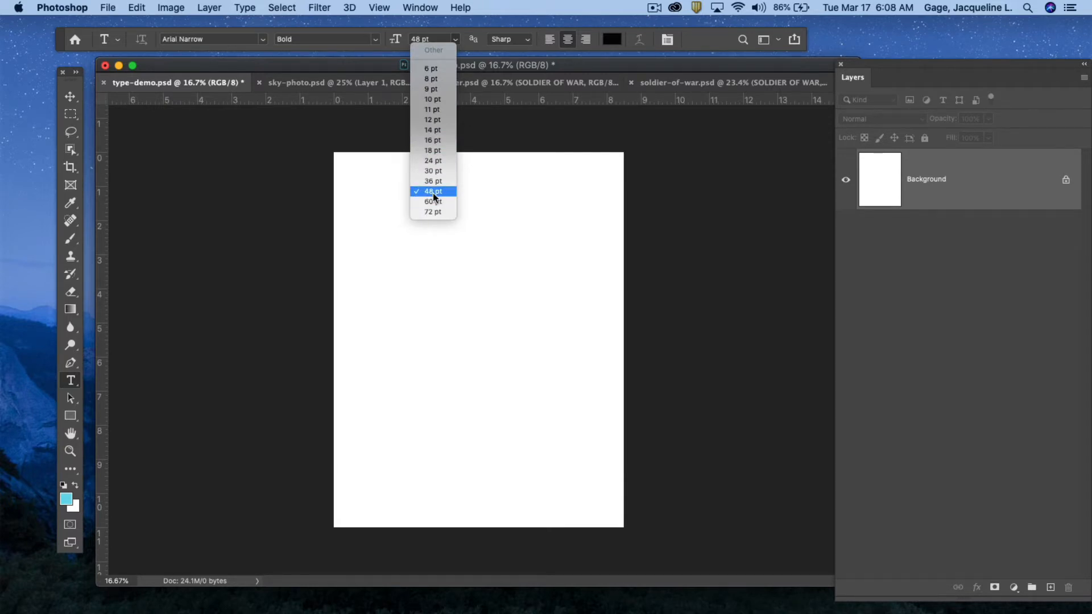
pyautogui.click(519, 67)
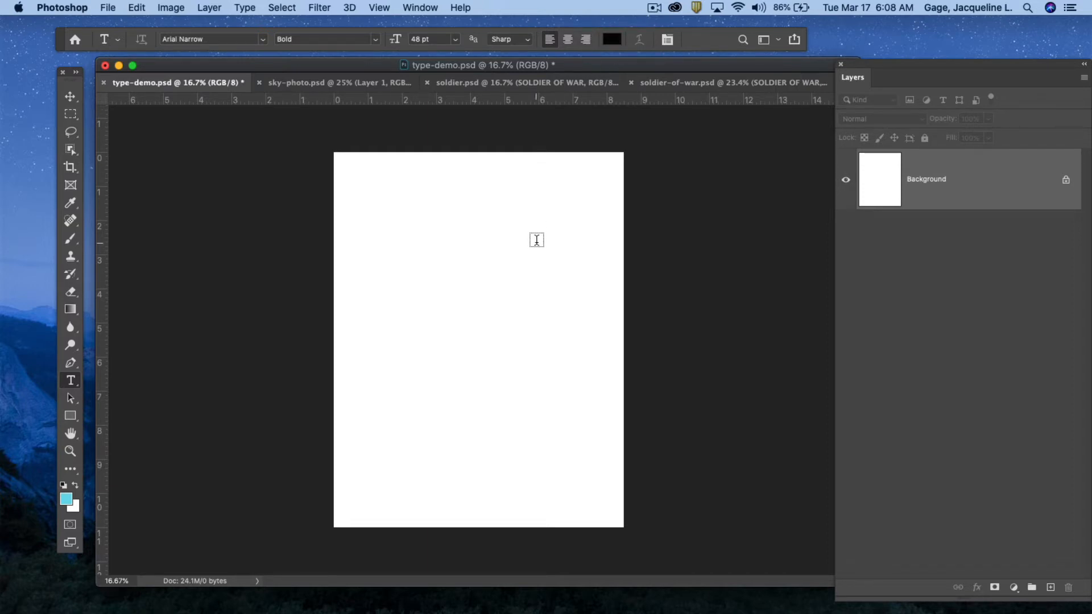
# Show the Character panel and place it beside the page, next to the Layers panel.
pyautogui.click(669, 41)
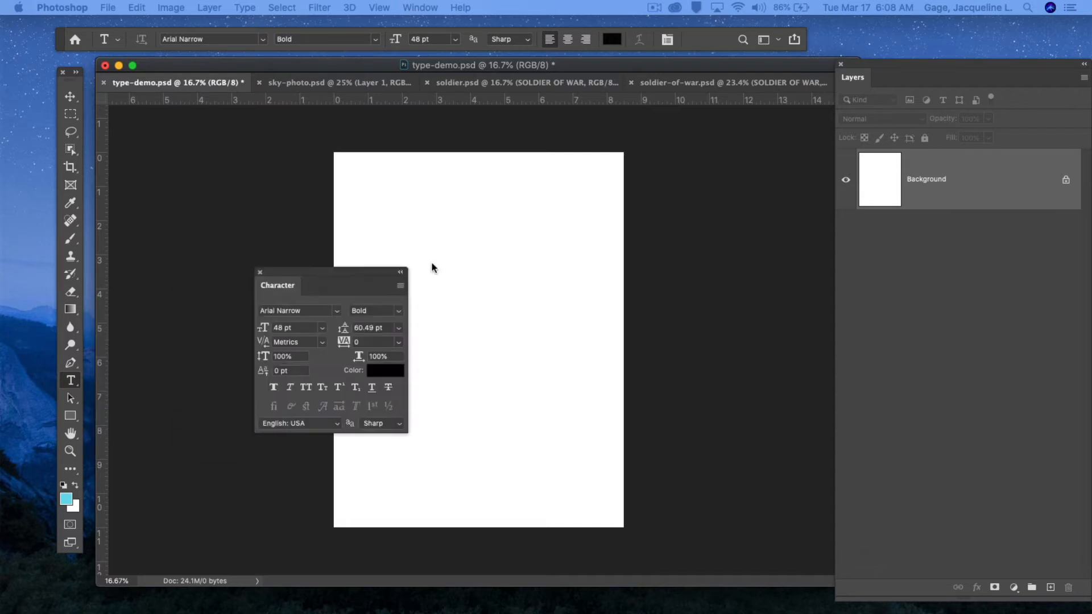
pyautogui.moveTo(434, 263); pyautogui.dragTo(692, 165)
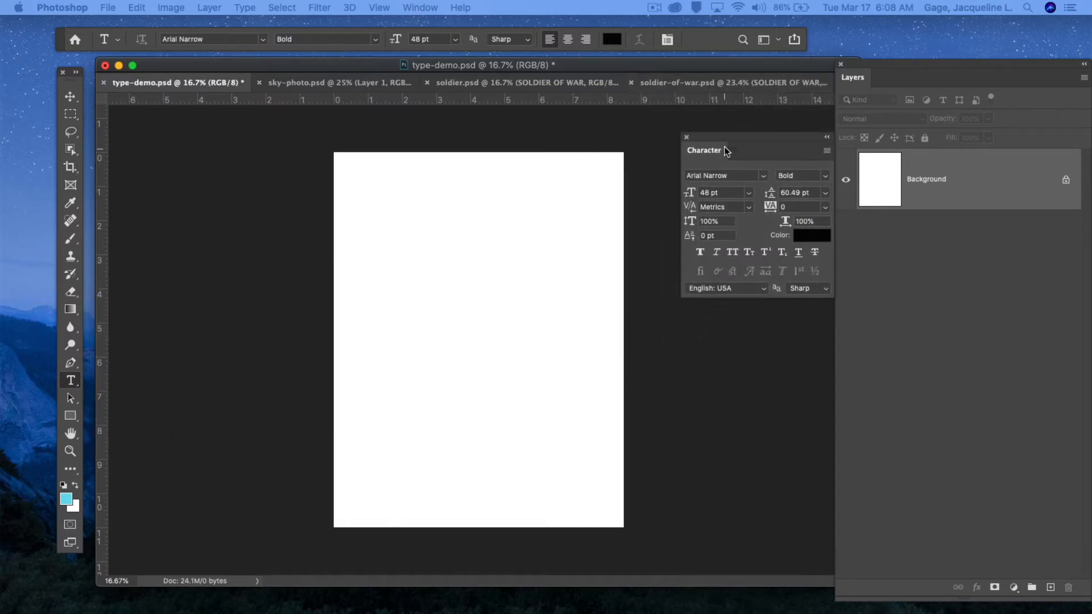
pyautogui.moveTo(729, 139)
pyautogui.mouseDown()
pyautogui.moveTo(722, 150)
pyautogui.moveTo(730, 142)
pyautogui.mouseUp()
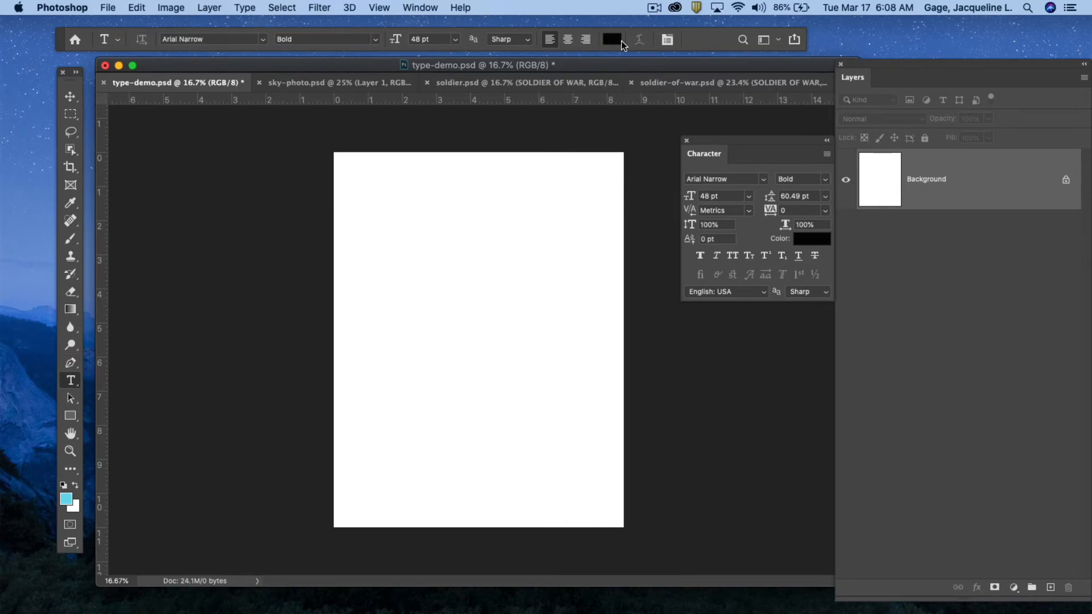
# Add point text with the placeholder "Lorem Ipsum" near the page's upper edge and move it to the horizontal middle.
pyautogui.click(385, 220)
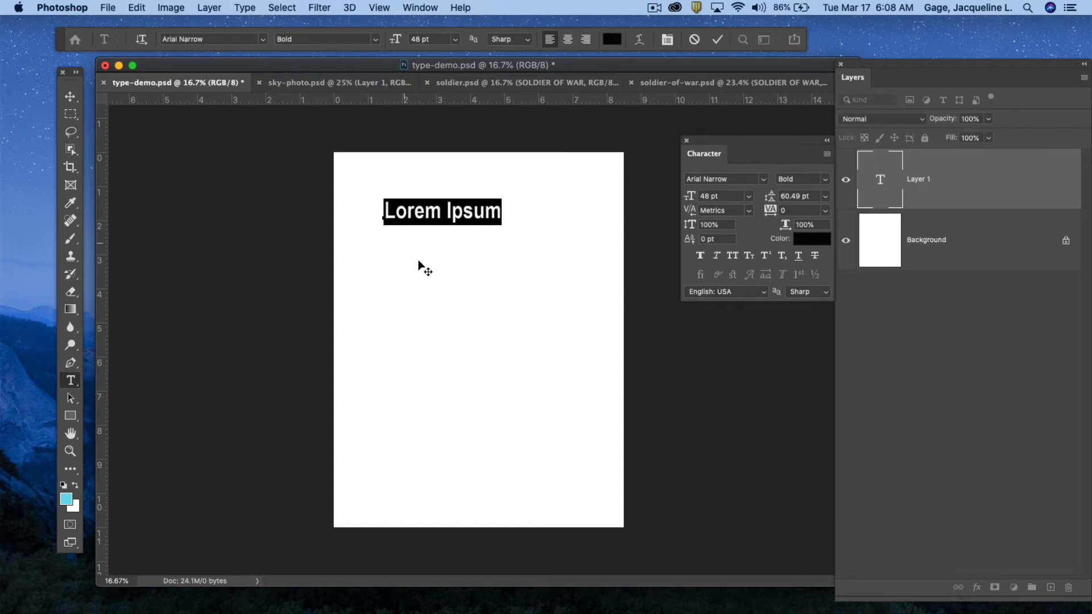
pyautogui.click(70, 96)
pyautogui.moveTo(410, 227); pyautogui.dragTo(432, 241)
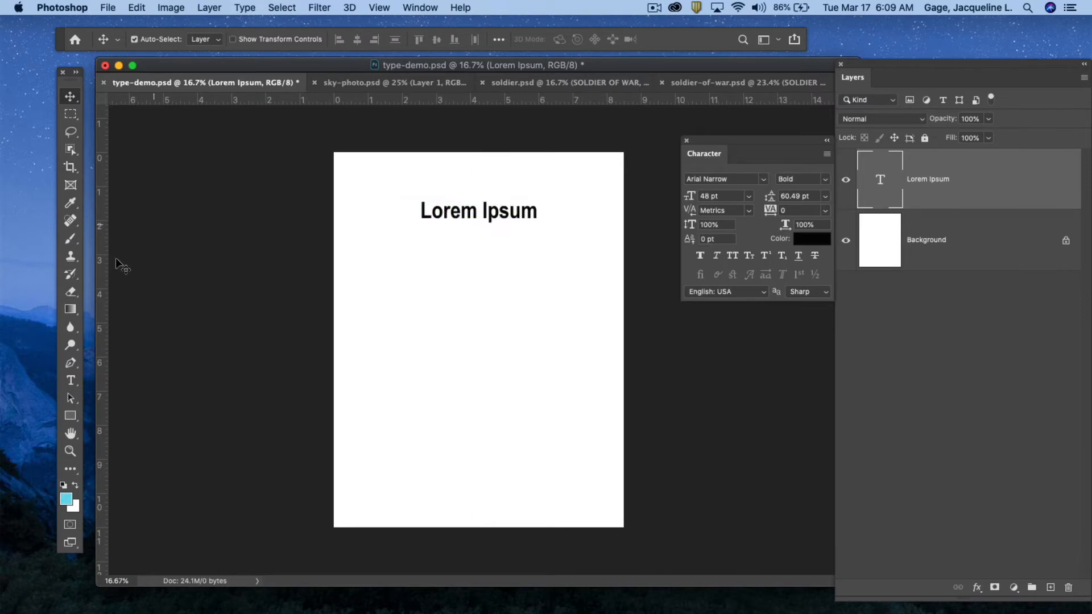
# Replace the placeholder heading with a first name and shift the heading closer to the page's centre.
pyautogui.click(71, 380)
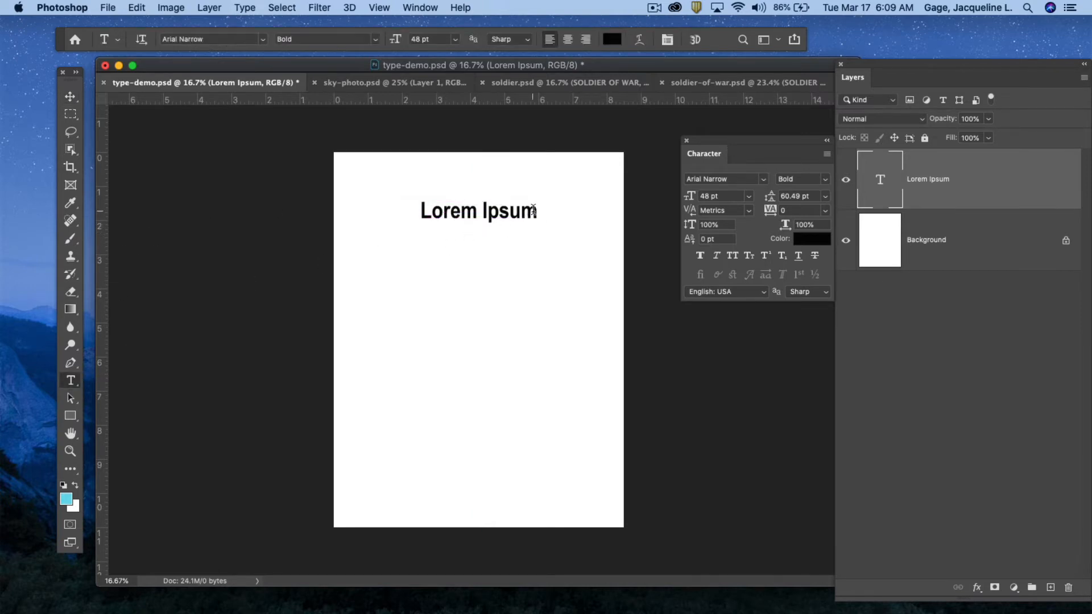
pyautogui.moveTo(534, 209); pyautogui.dragTo(393, 213)
pyautogui.write('J')
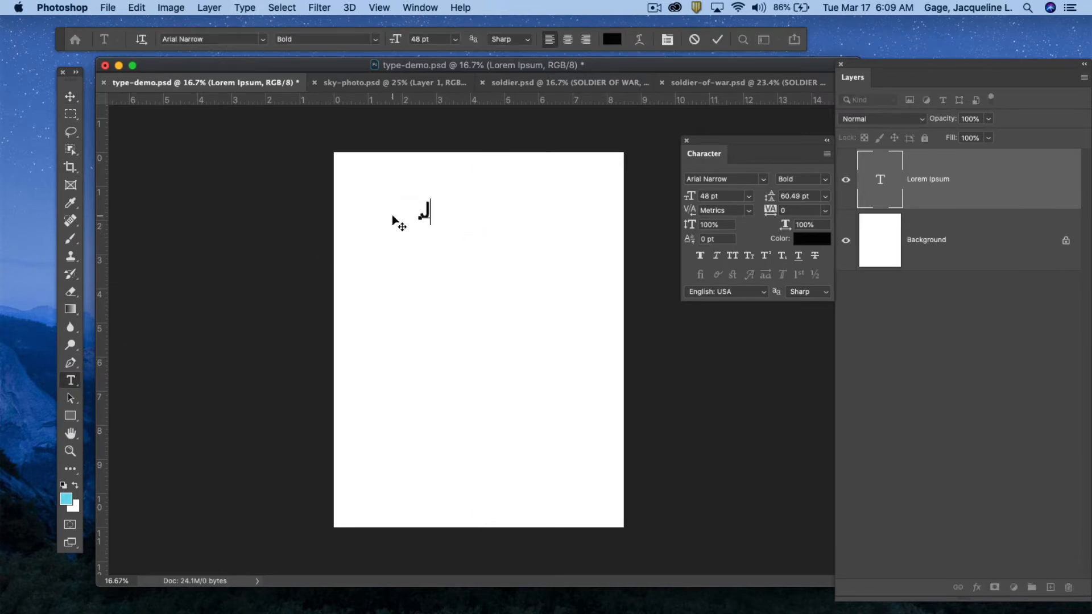
pyautogui.write('ackie')
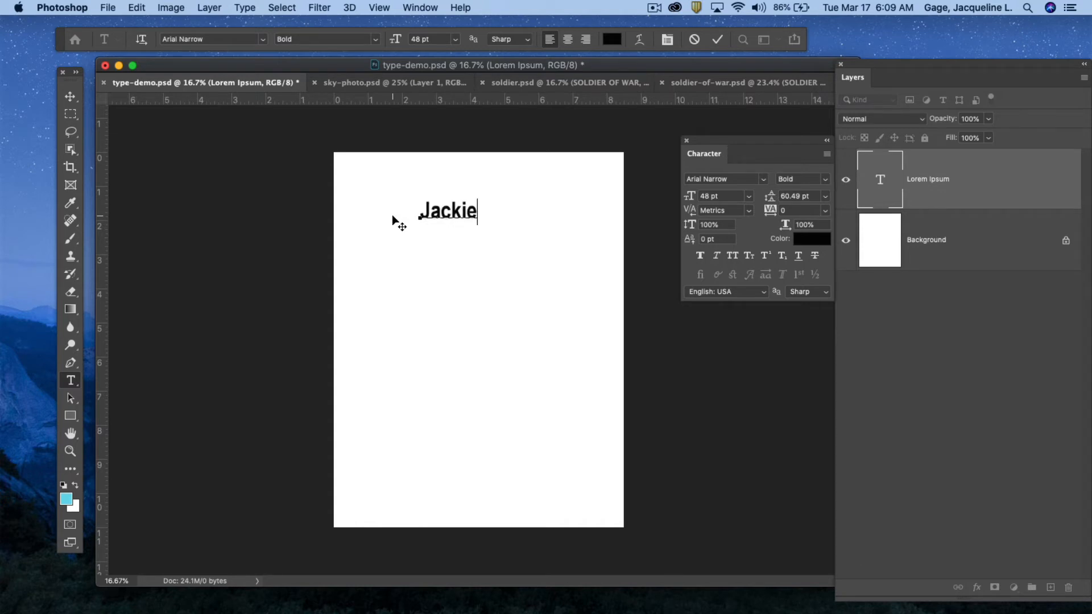
pyautogui.click(69, 97)
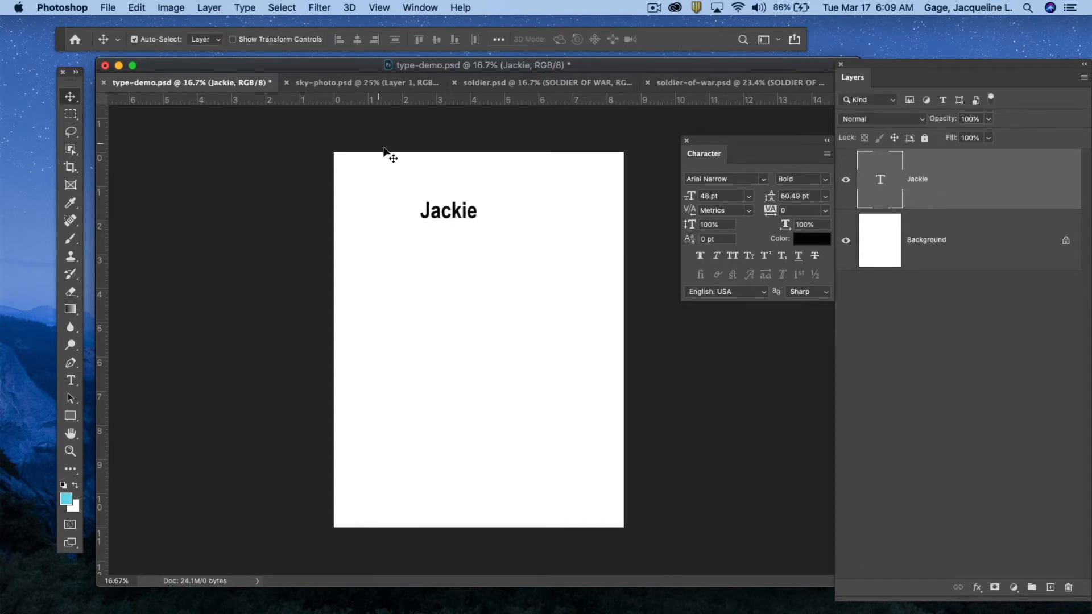
pyautogui.moveTo(400, 193); pyautogui.dragTo(455, 223)
# Reposition the Layers panel so that it partly overlaps the document window and the Character panel.
pyautogui.moveTo(860, 60); pyautogui.dragTo(679, 88)
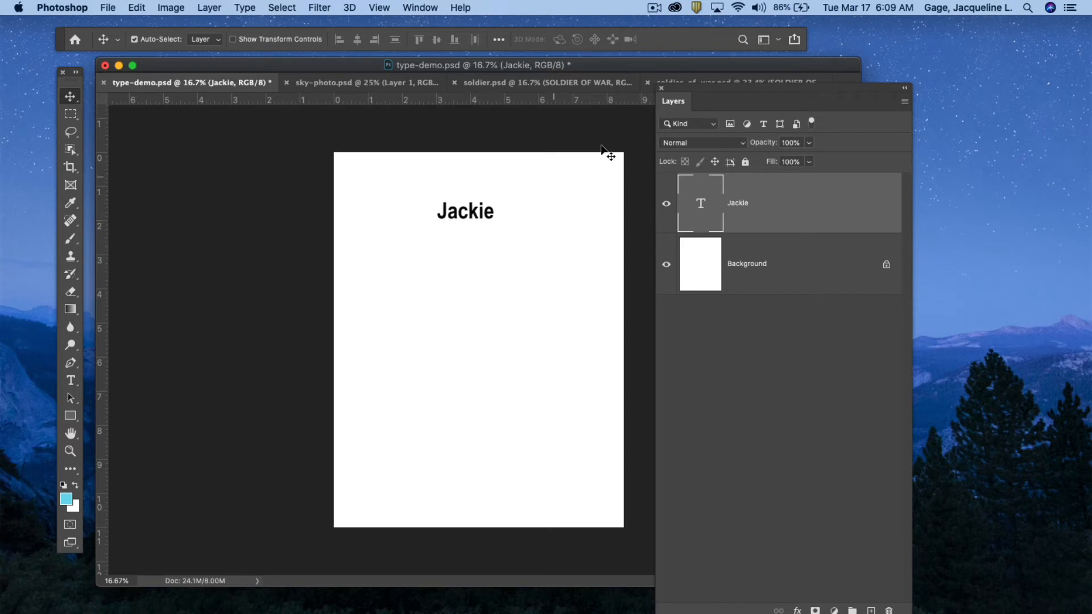
pyautogui.moveTo(685, 90); pyautogui.dragTo(830, 52)
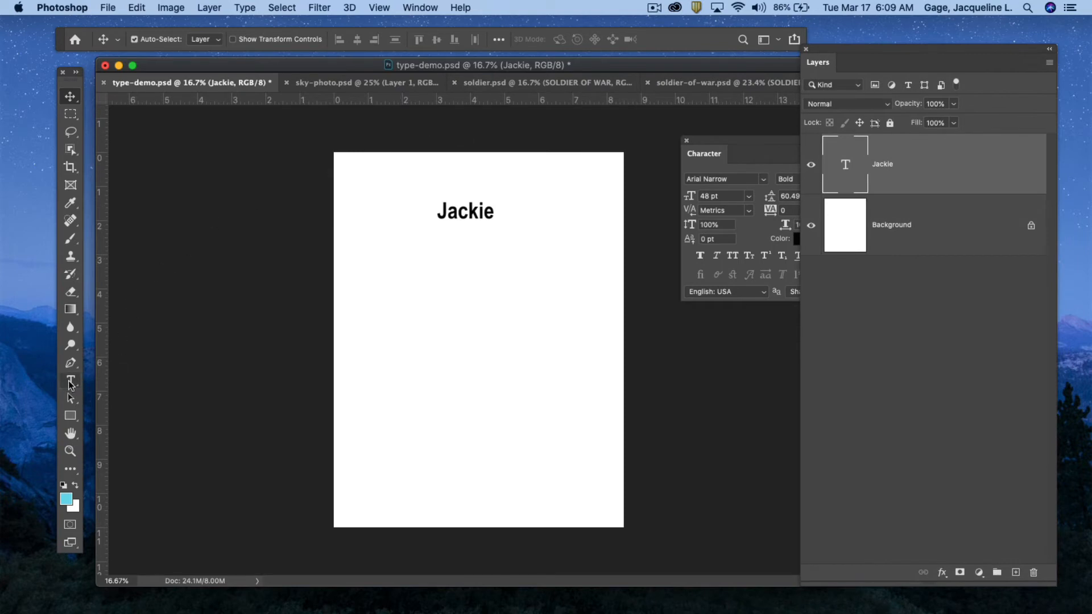
# Create a paragraph text box with Lorem ipsum placeholder text below the heading and shift it slightly to the right.
pyautogui.click(71, 381)
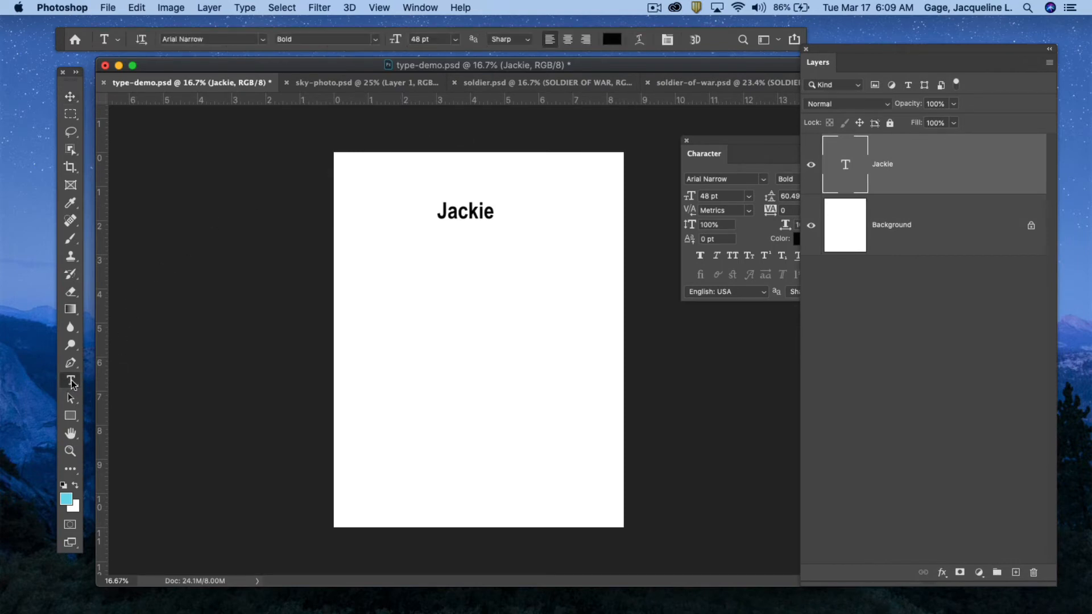
pyautogui.moveTo(361, 277); pyautogui.dragTo(586, 448)
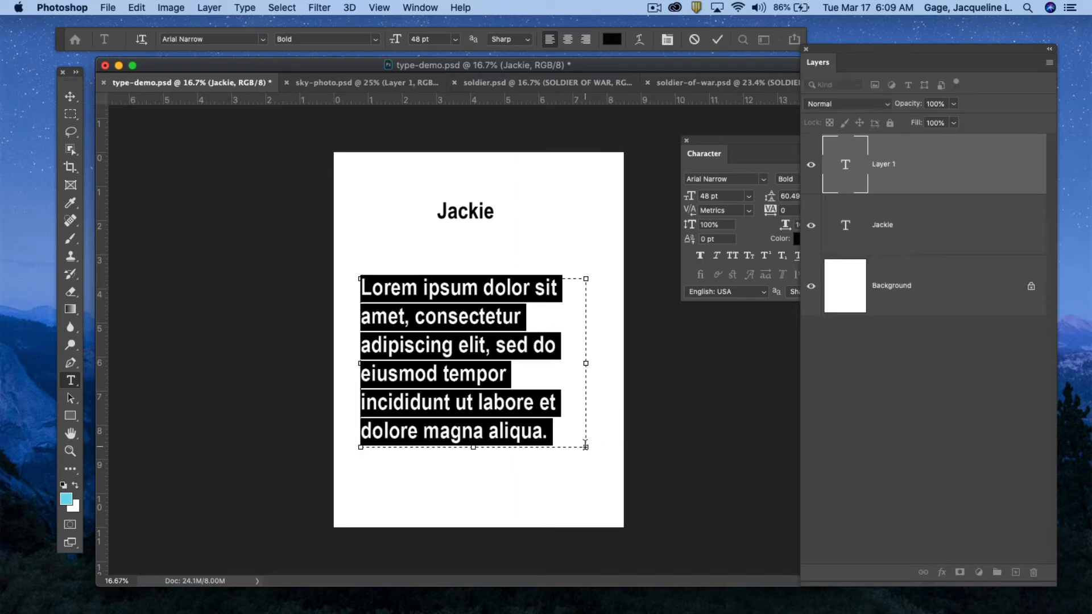
pyautogui.click(70, 96)
pyautogui.moveTo(384, 335); pyautogui.dragTo(411, 335)
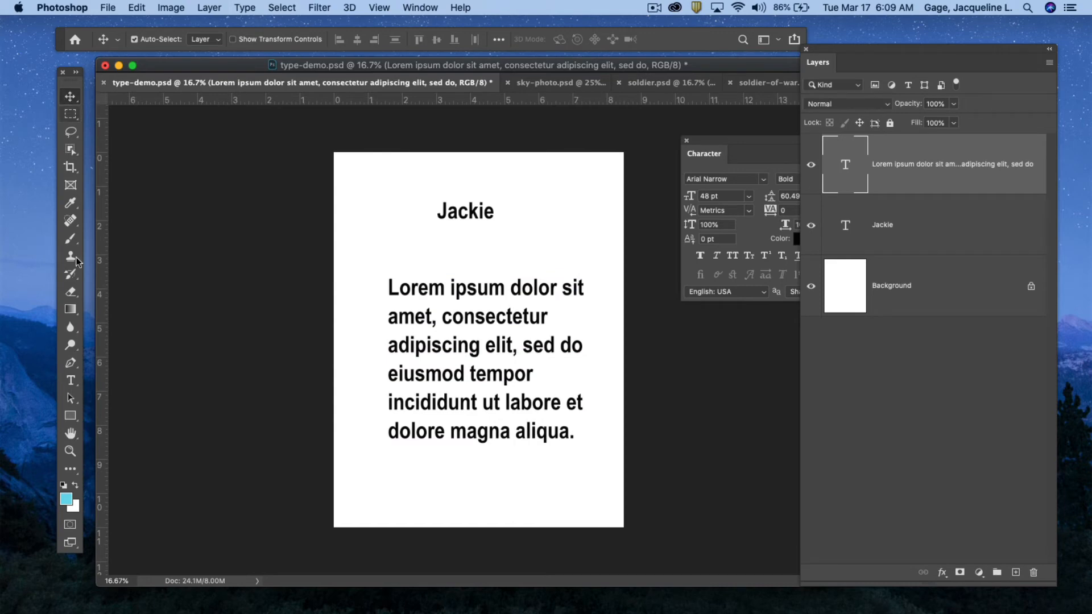
# Centre-align the placeholder paragraph, trying right alignment as well, and resize its text box to be narrower and taller.
pyautogui.click(70, 380)
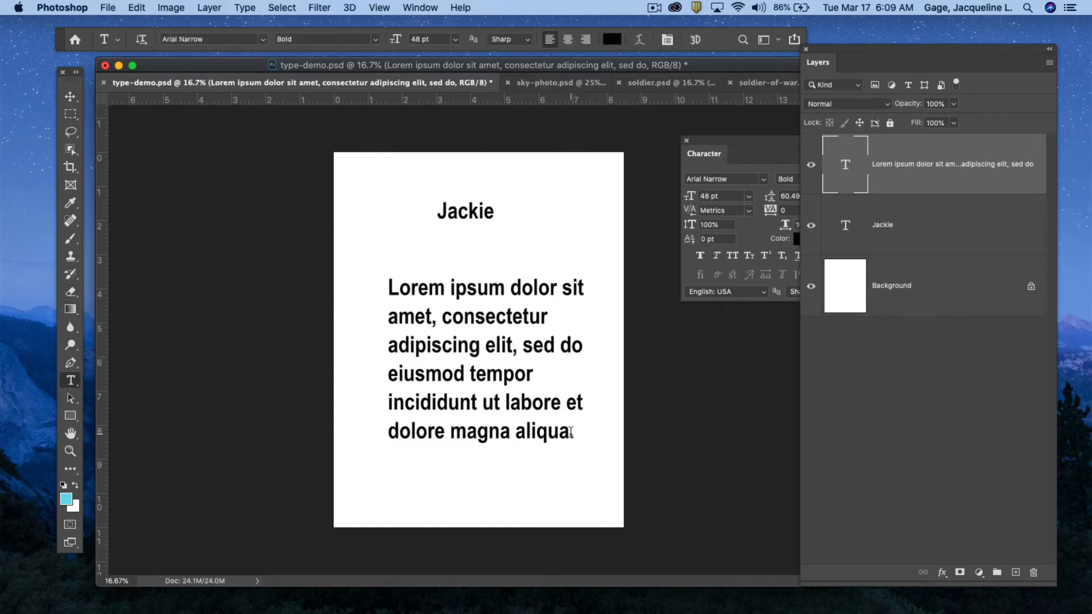
pyautogui.moveTo(570, 430); pyautogui.dragTo(379, 273)
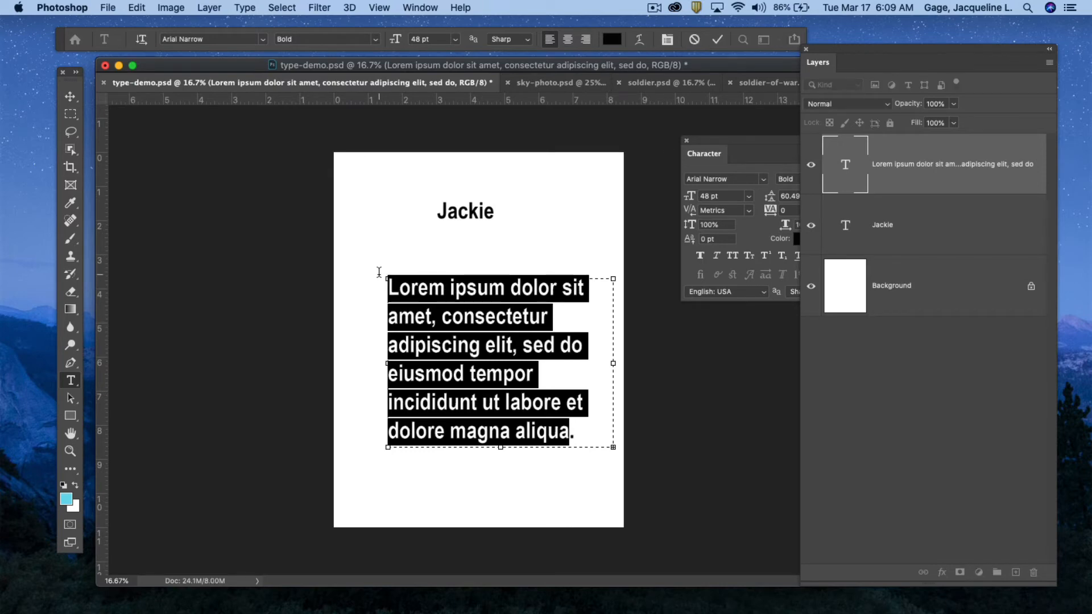
pyautogui.click(569, 38)
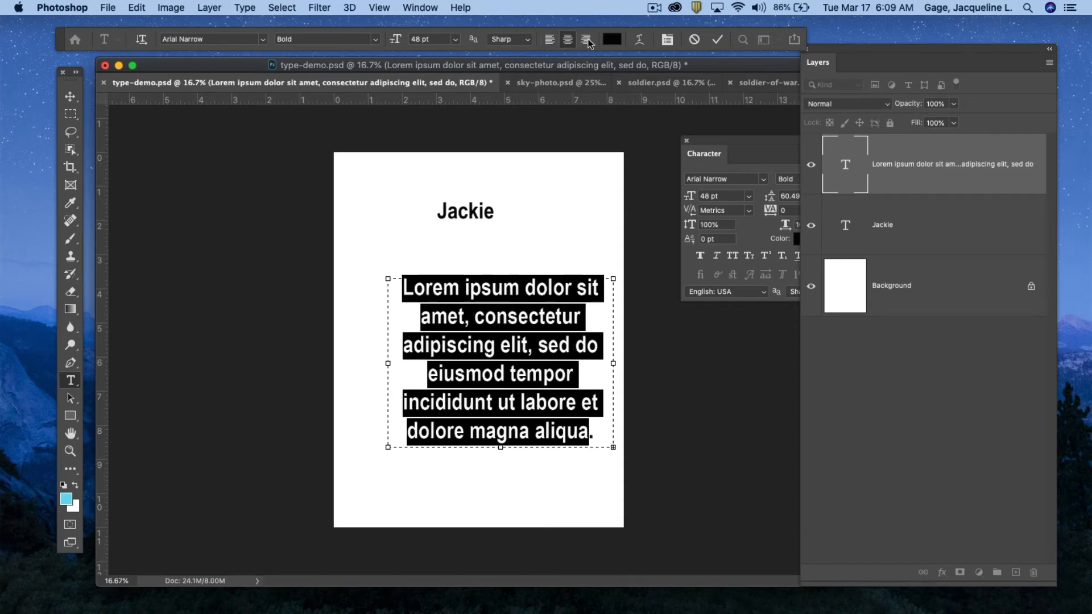
pyautogui.click(589, 41)
pyautogui.click(568, 41)
pyautogui.moveTo(613, 447); pyautogui.dragTo(620, 484)
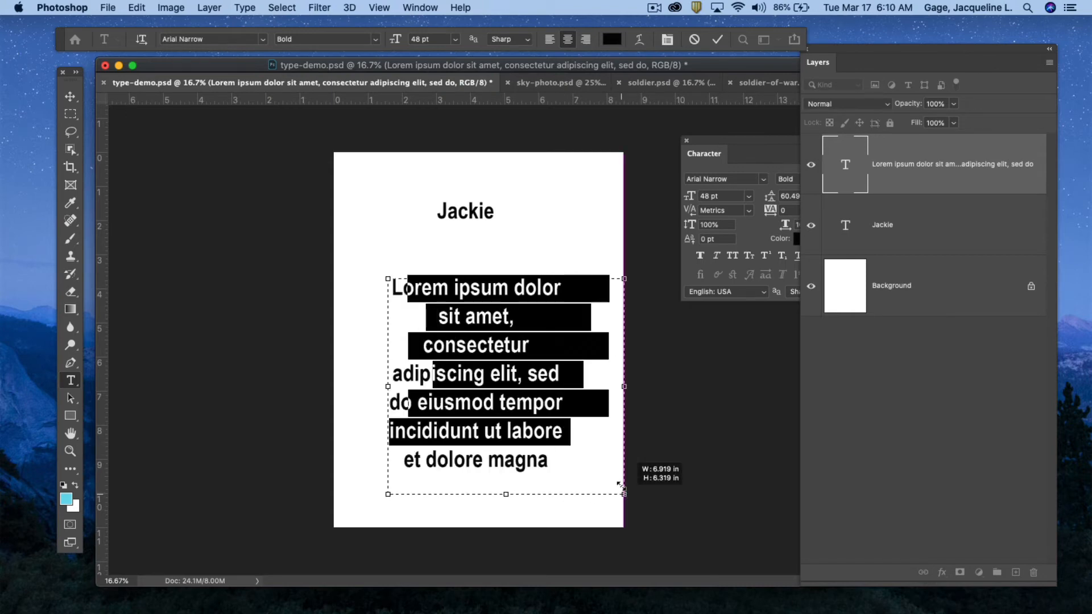
pyautogui.moveTo(624, 279); pyautogui.dragTo(567, 283)
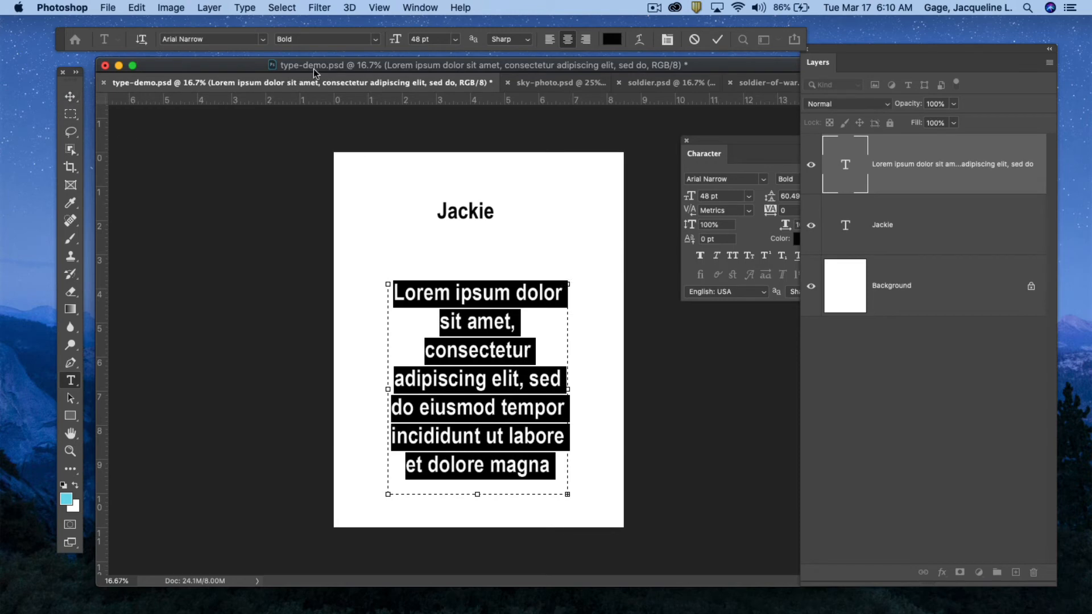
# Change the selected paragraph's text colour to the bright red ec1515.
pyautogui.click(611, 40)
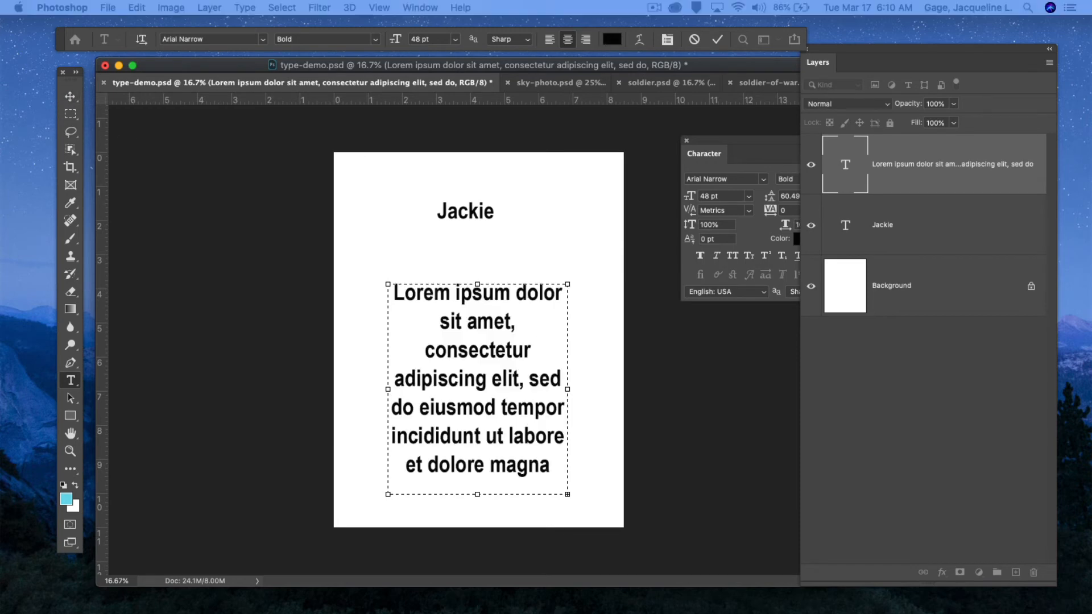
pyautogui.click(612, 39)
pyautogui.moveTo(649, 108); pyautogui.dragTo(775, 125)
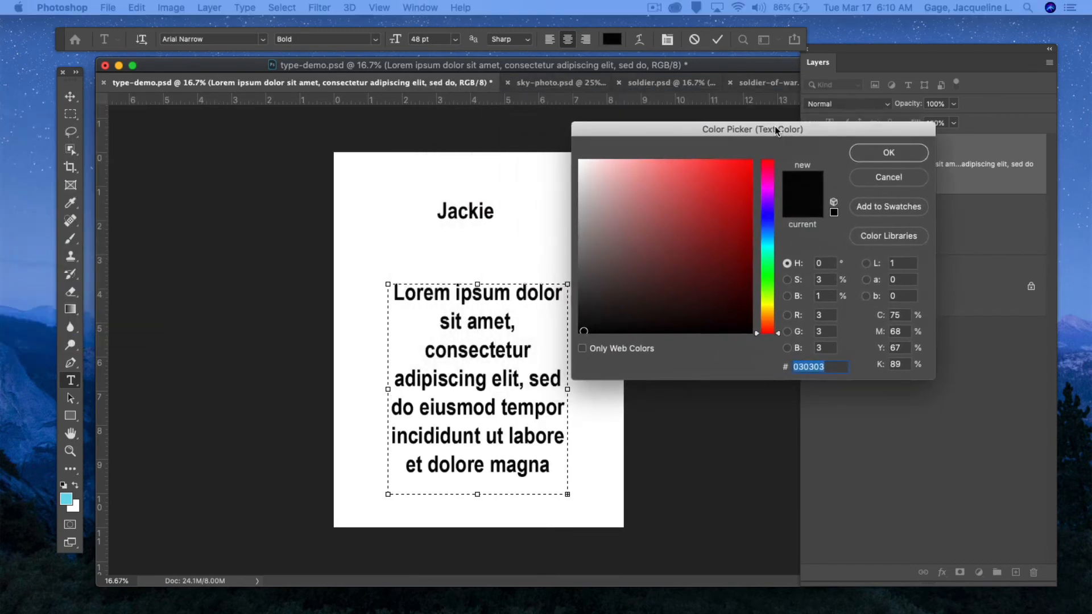
pyautogui.click(736, 171)
pyautogui.press('Return')
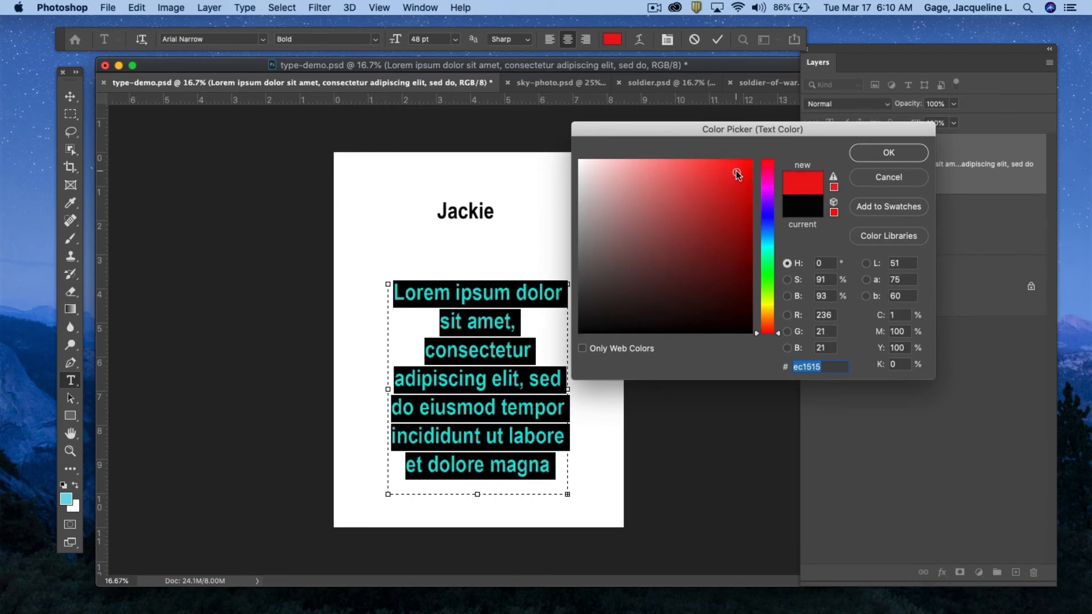
# Change the selected paragraph's font to Baskerville and move the Character panel clear of the Layers panel.
pyautogui.click(752, 137)
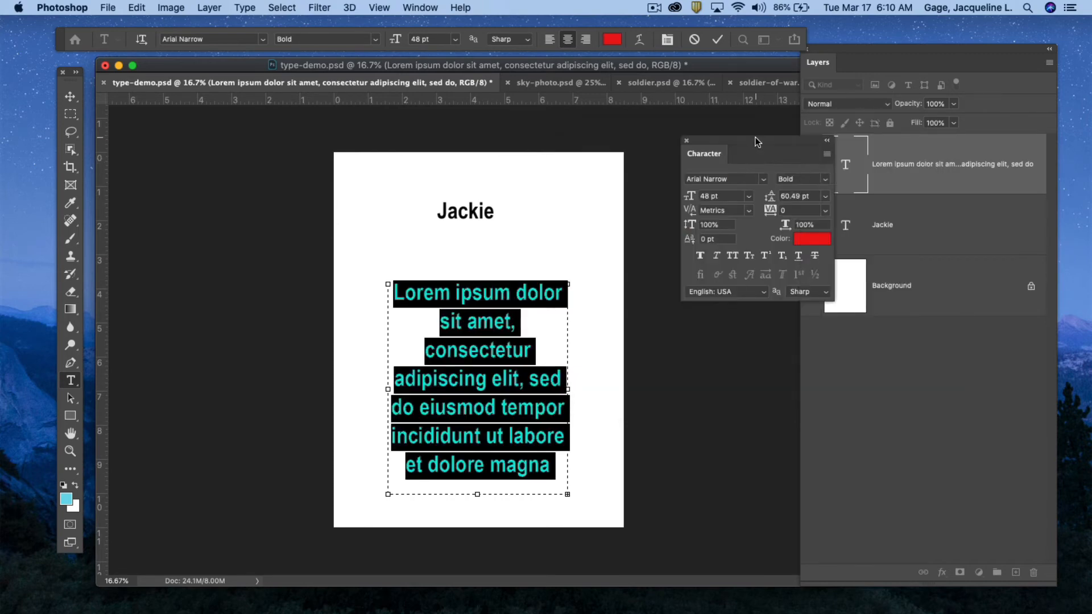
pyautogui.click(763, 180)
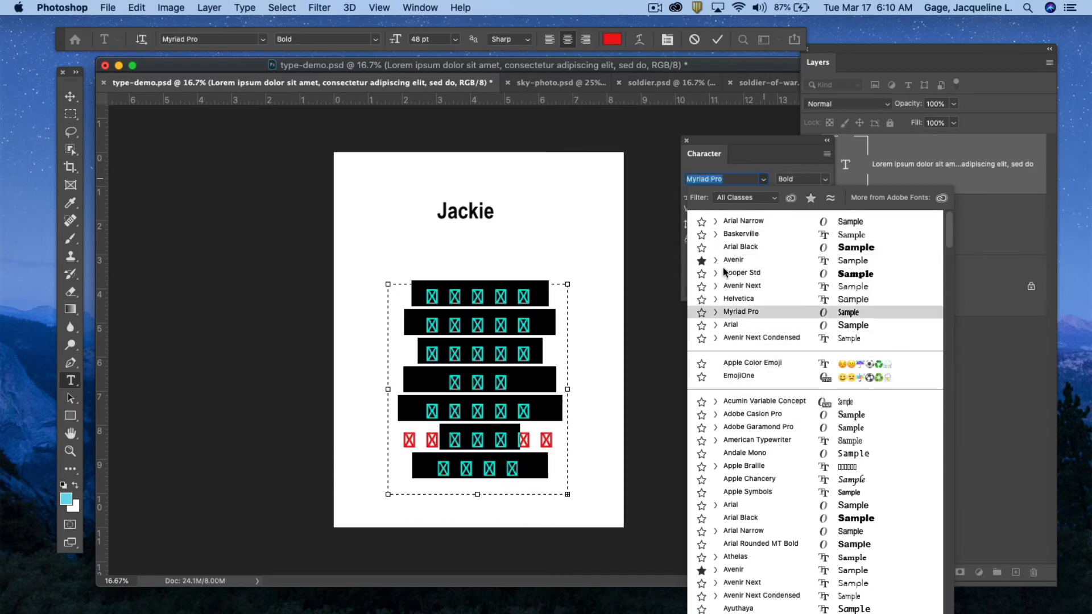
pyautogui.click(723, 232)
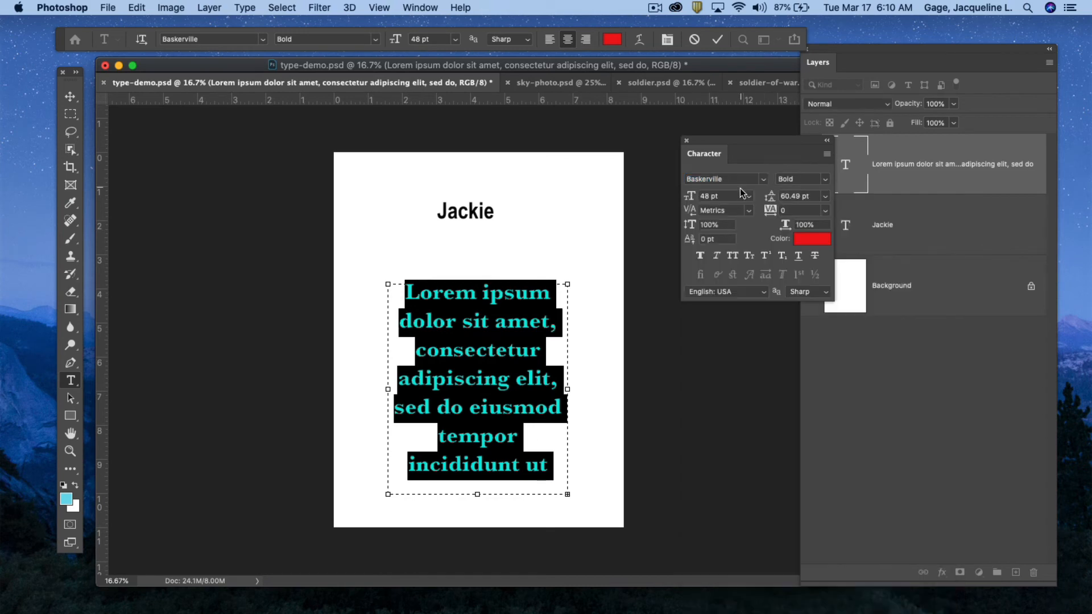
pyautogui.moveTo(743, 139); pyautogui.dragTo(693, 148)
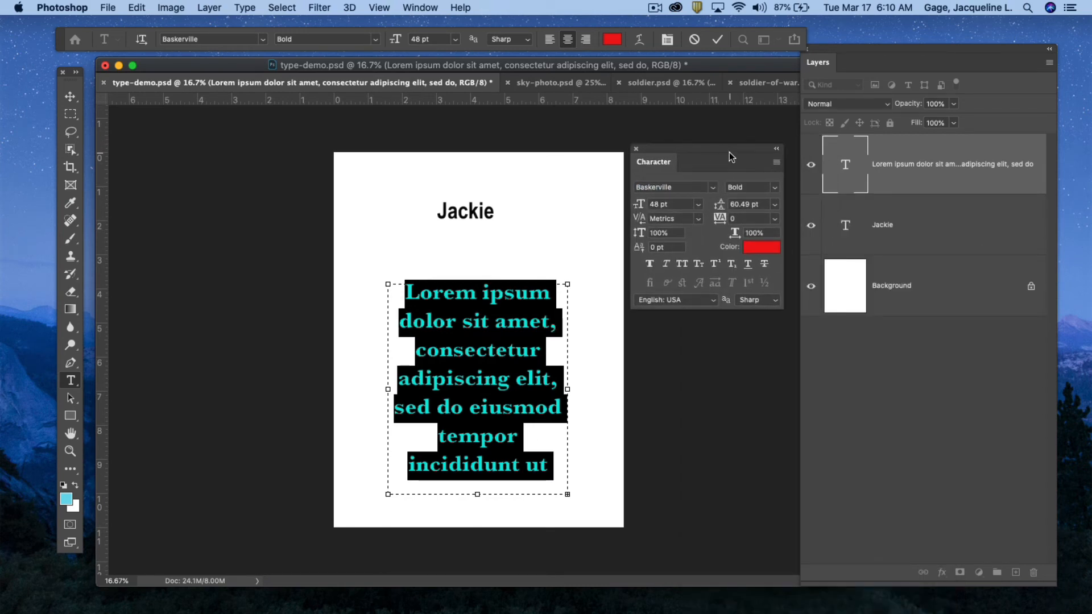
# Left-align the paragraph and set its selected text to 30 pt.
pyautogui.click(549, 38)
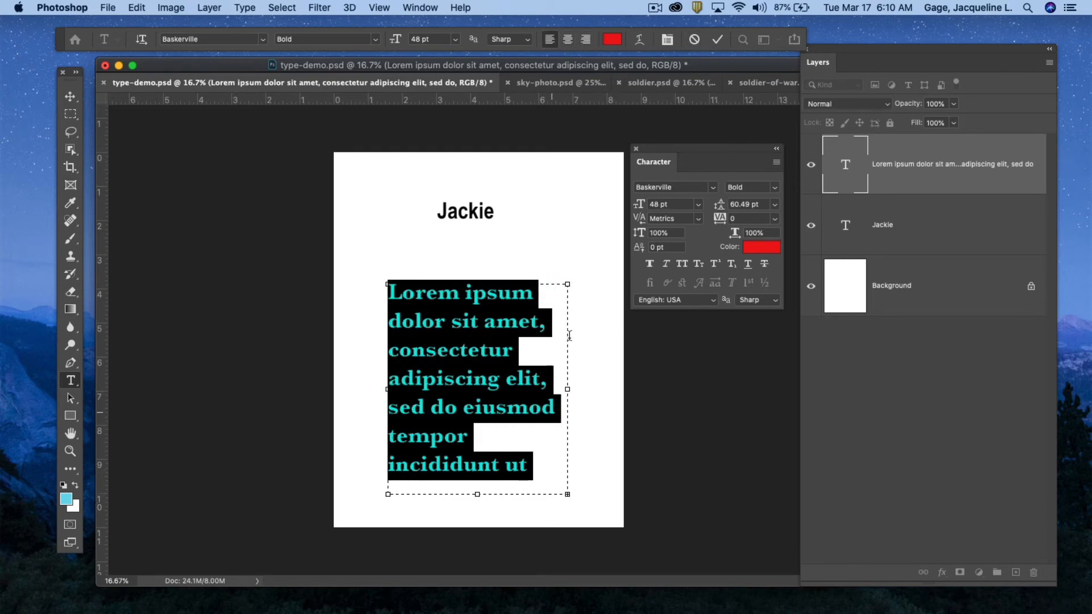
pyautogui.click(699, 205)
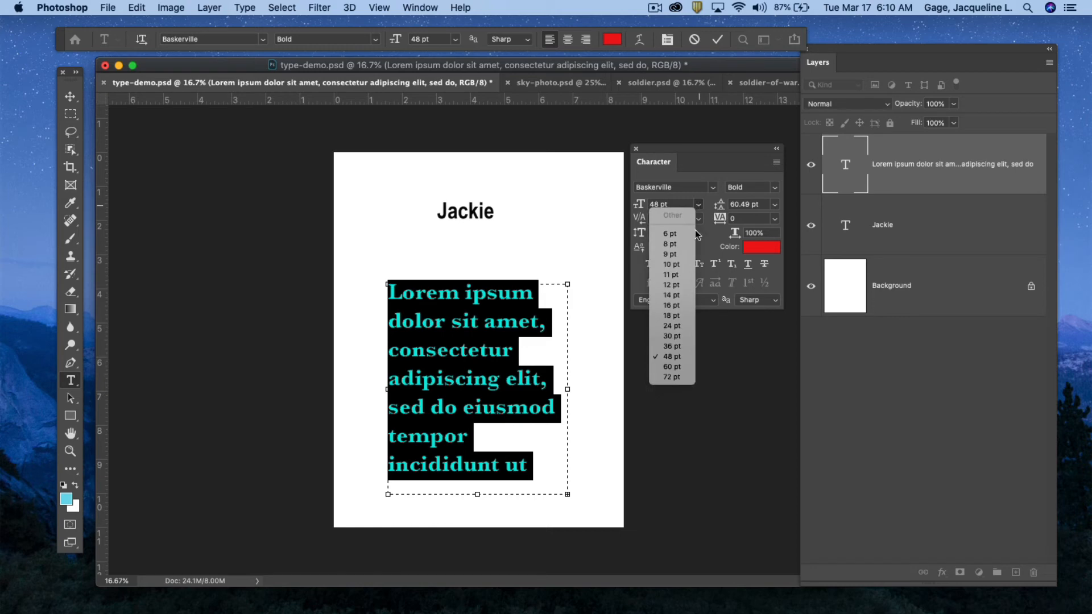
pyautogui.click(673, 336)
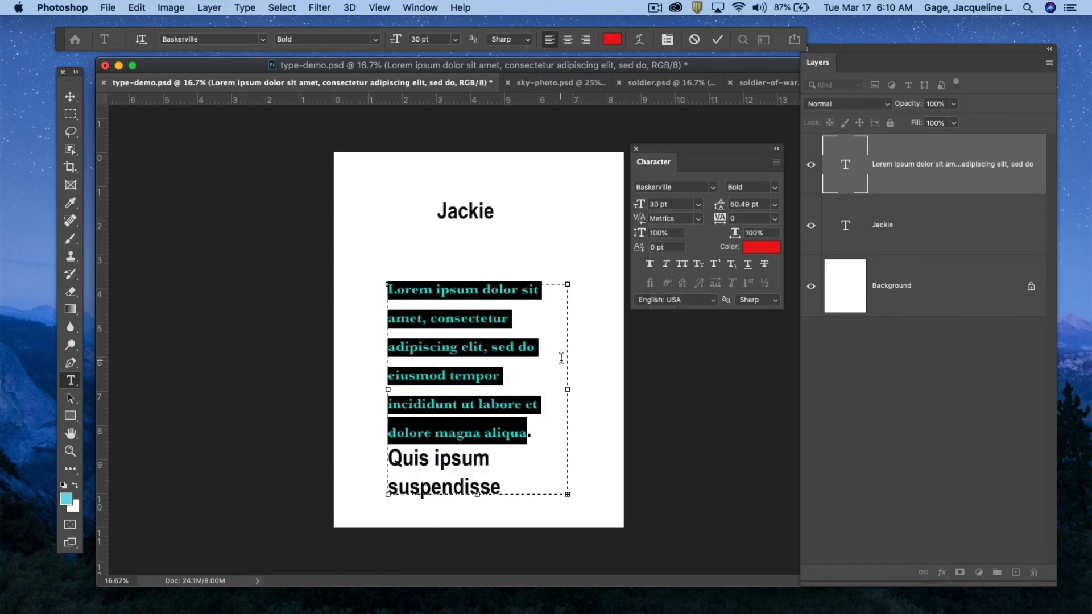
# Try an 18 pt font size on the text from "Lorem ipsum" through "suspendisse".
pyautogui.keyDown('shift'); pyautogui.click(508, 487); pyautogui.keyUp('shift')
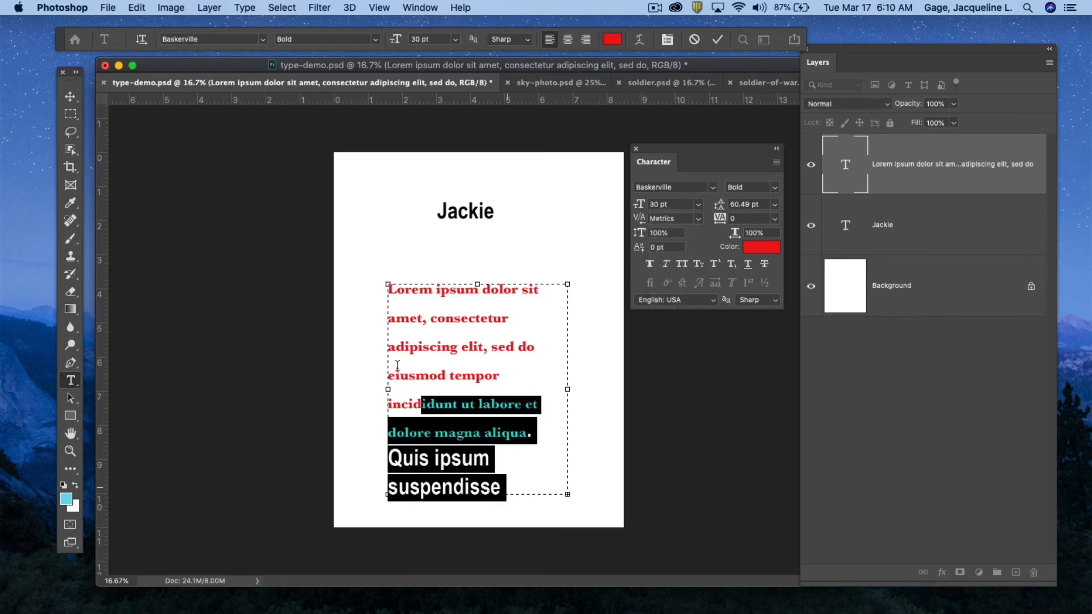
pyautogui.click(699, 205)
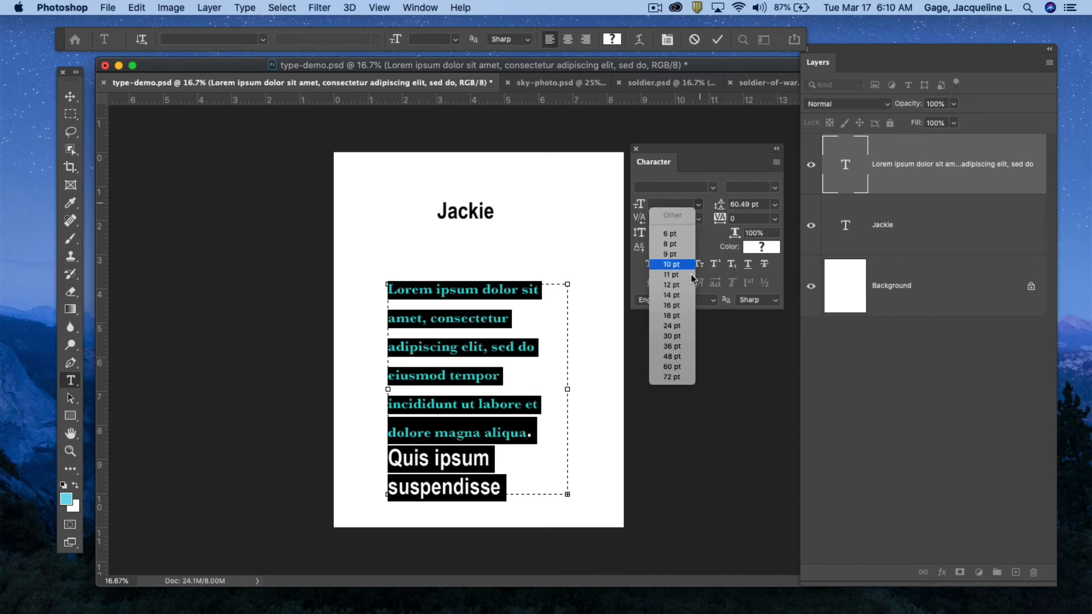
pyautogui.click(672, 314)
pyautogui.click(461, 393)
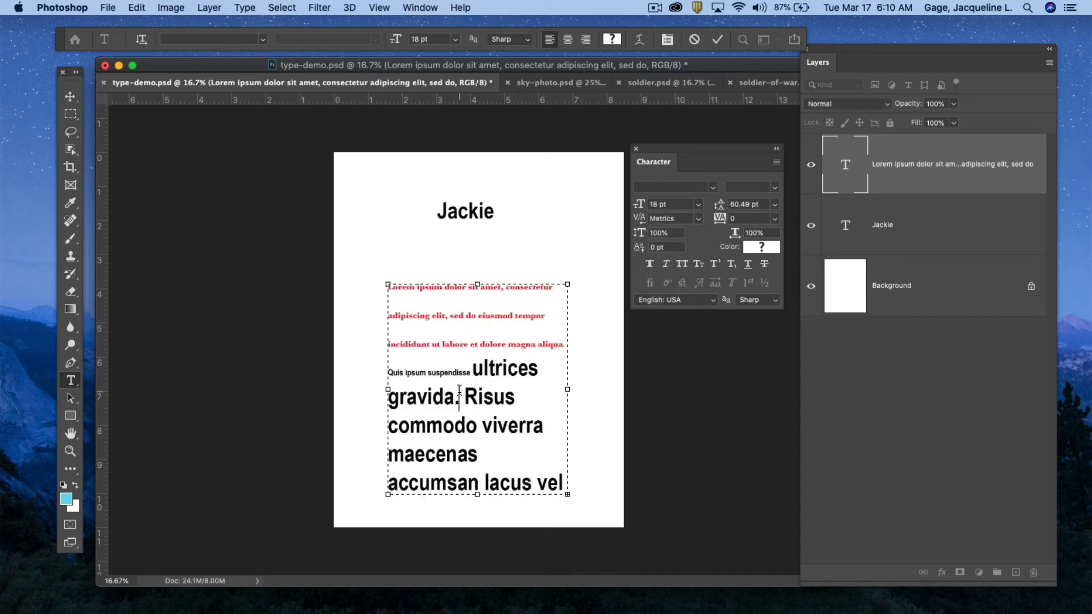
# Select the entire text of the paragraph box and set its font size to 30 pt.
pyautogui.tripleClick(450, 356)
pyautogui.press('super+a')
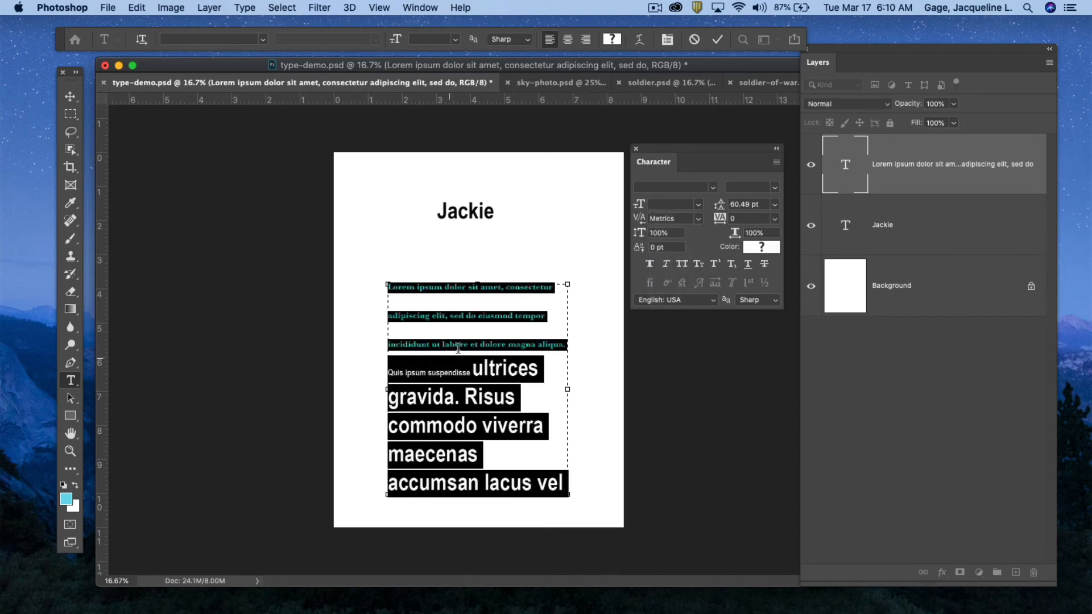
pyautogui.click(699, 205)
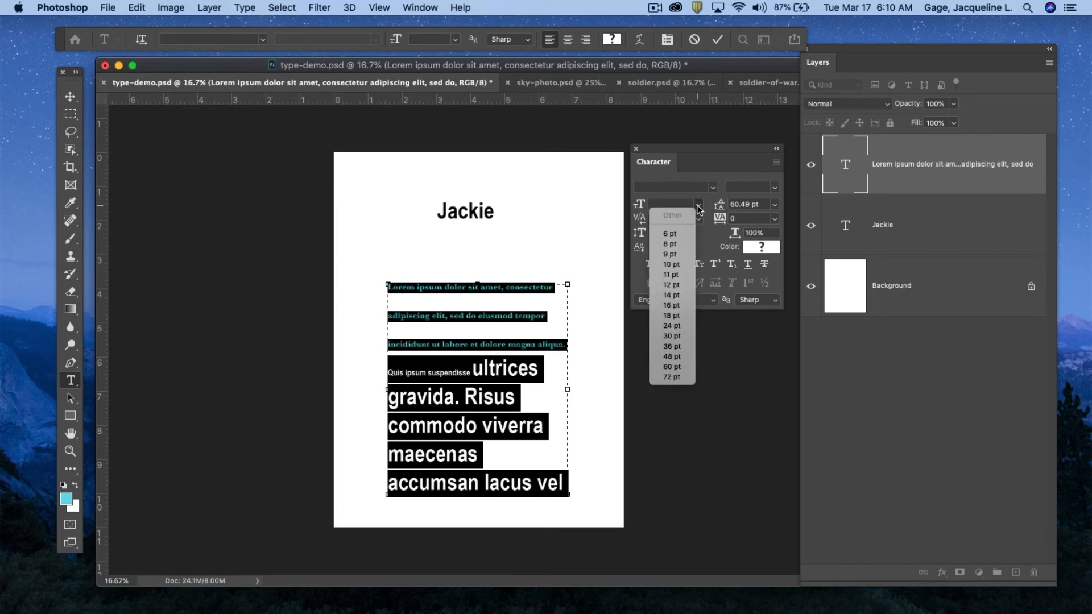
pyautogui.click(669, 336)
pyautogui.click(492, 347)
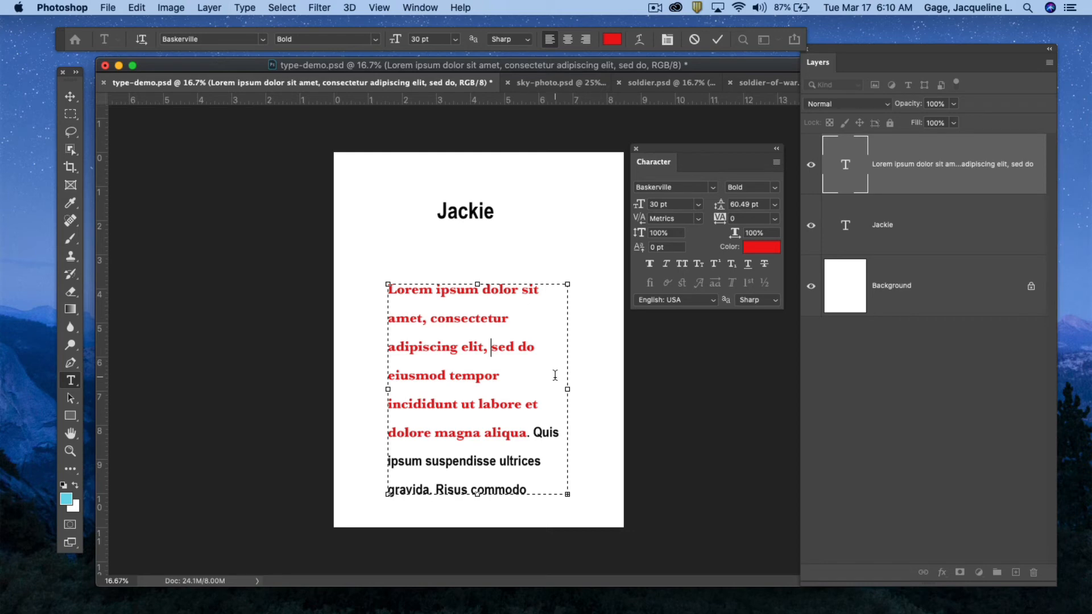
# Delete the black text following "dolore magna aliqua" and shift the red paragraph slightly to the right on the page.
pyautogui.click(534, 433)
pyautogui.moveTo(535, 432); pyautogui.dragTo(564, 498)
pyautogui.write('viverra maecenas accumsan lacus vel facilisis.')
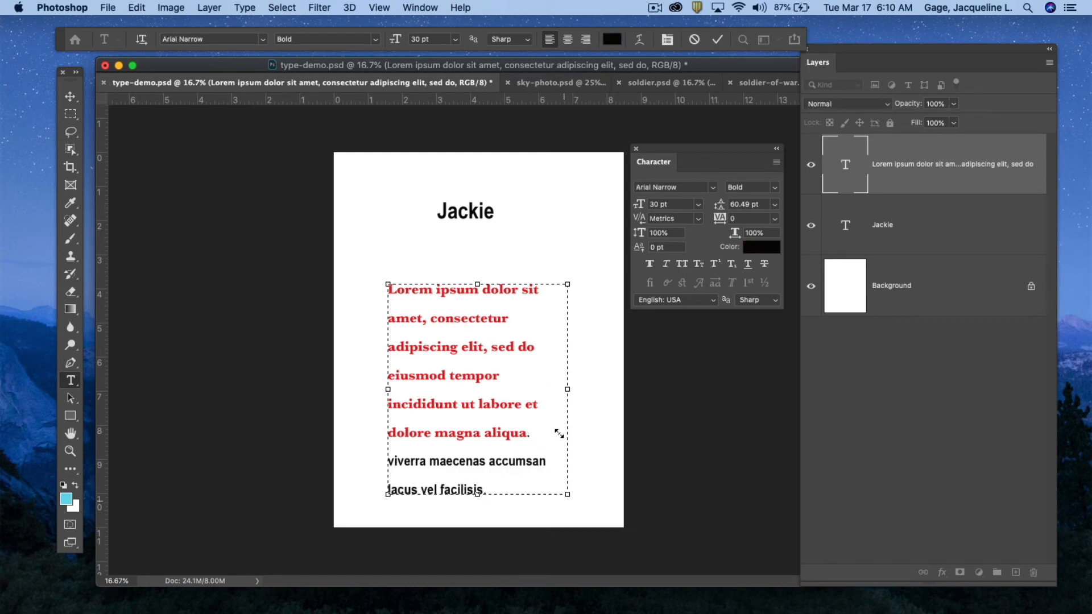
pyautogui.moveTo(527, 435); pyautogui.dragTo(548, 516)
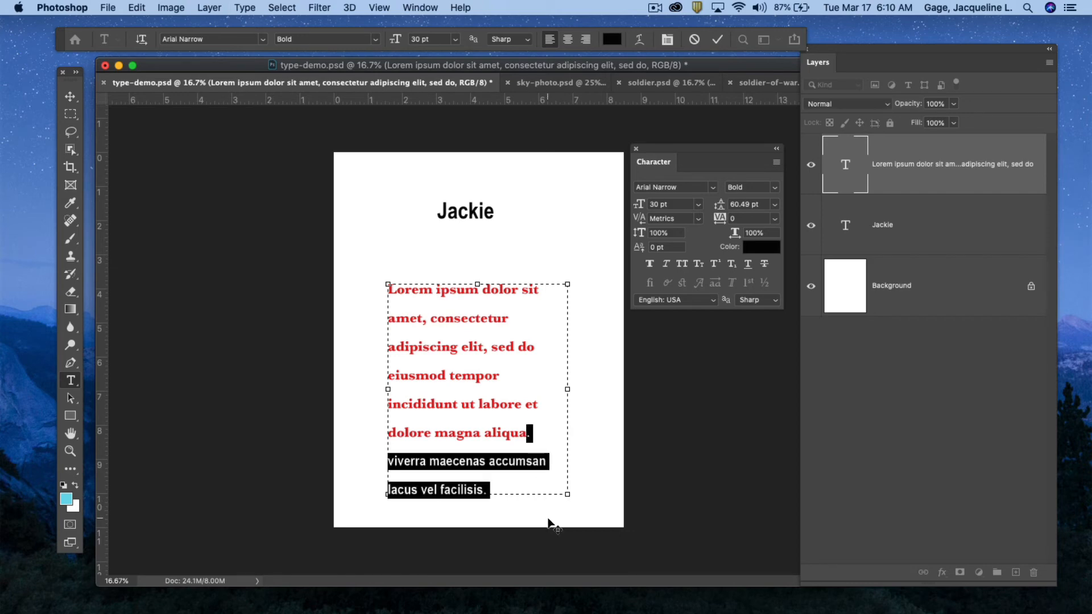
pyautogui.press('BackSpace')
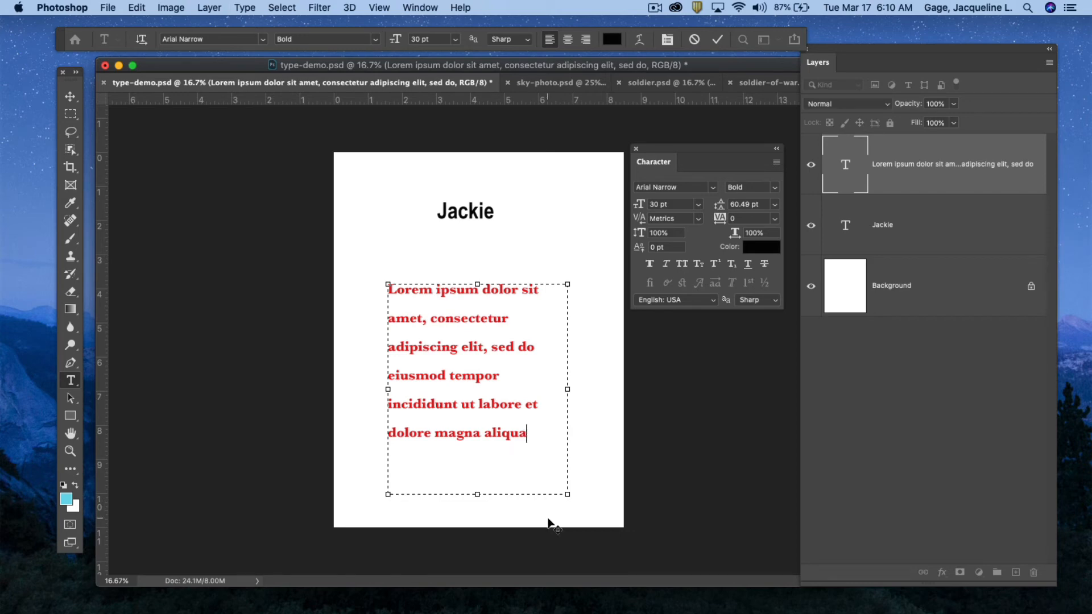
pyautogui.click(65, 95)
pyautogui.moveTo(454, 308)
pyautogui.mouseDown()
pyautogui.moveTo(452, 288)
pyautogui.moveTo(471, 295)
pyautogui.moveTo(472, 313)
pyautogui.mouseUp()
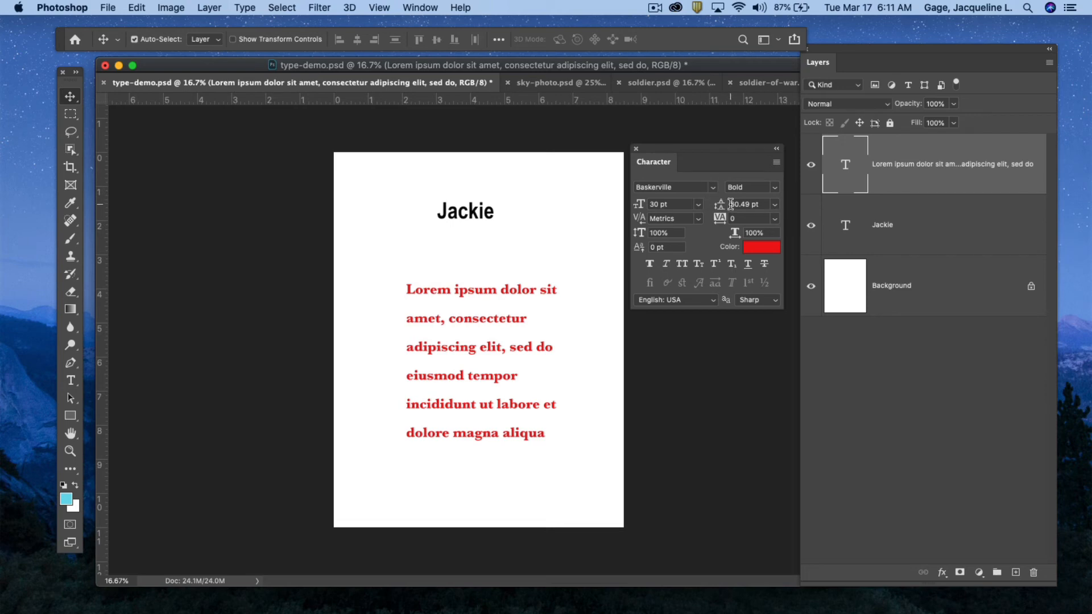
# Set the paragraph's leading to 56 pt, trying Auto and 48 pt first.
pyautogui.click(775, 206)
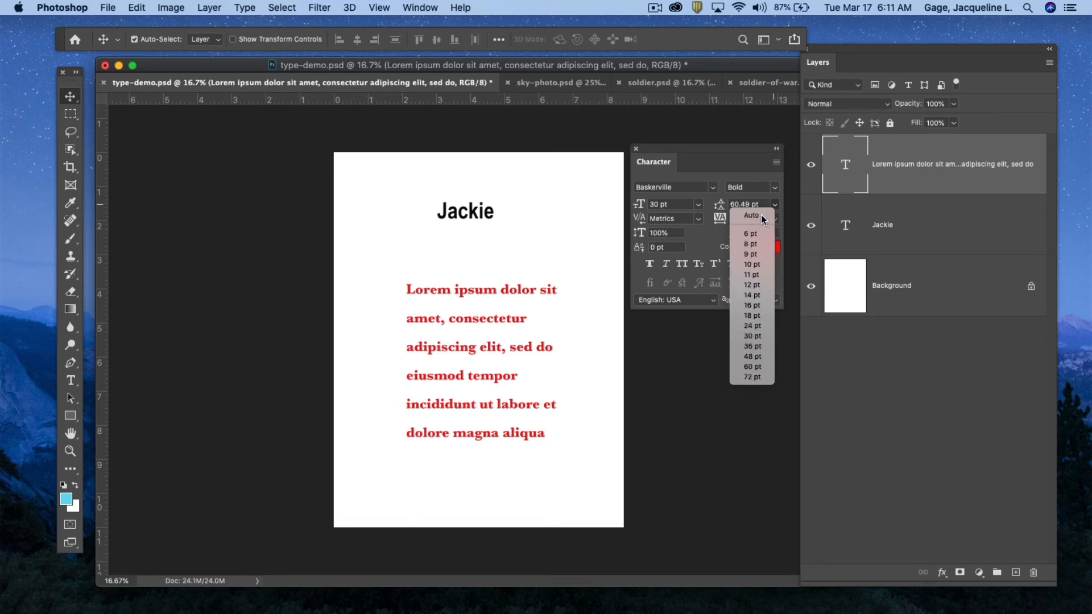
pyautogui.click(762, 214)
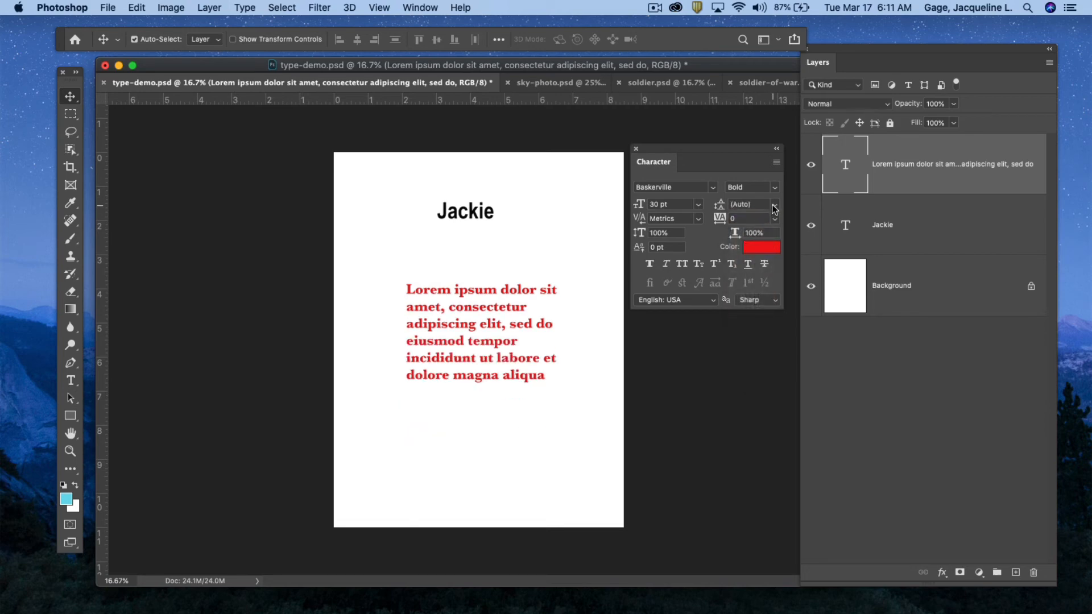
pyautogui.click(775, 204)
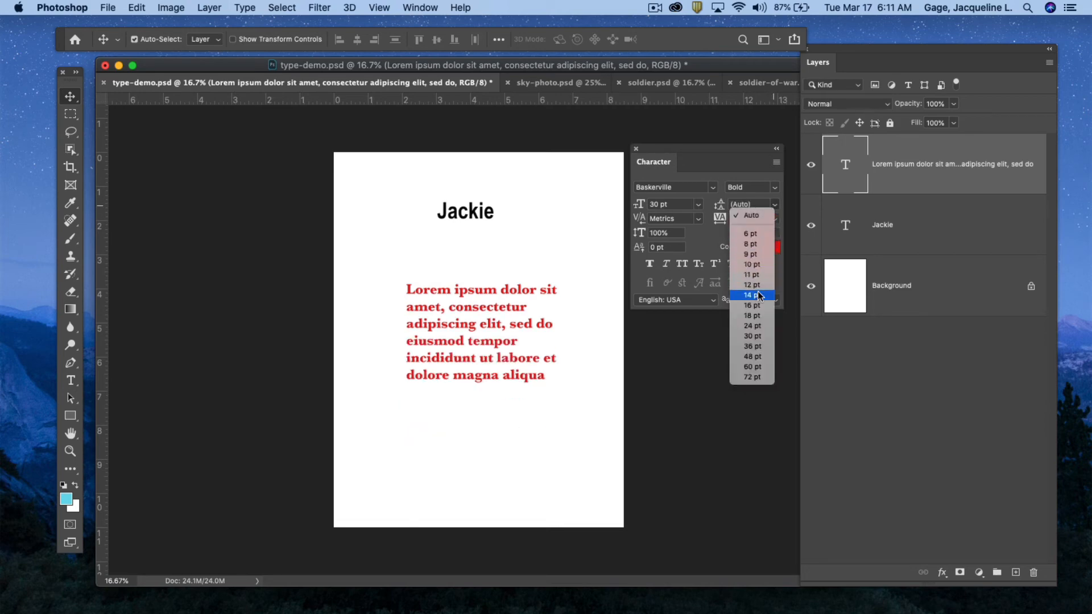
pyautogui.click(752, 357)
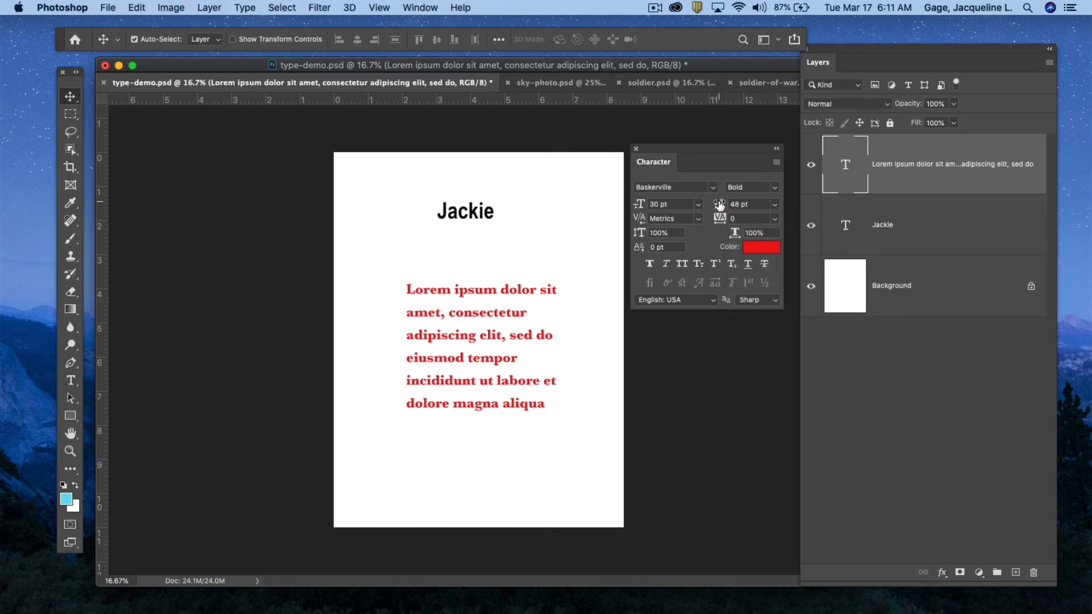
pyautogui.moveTo(722, 203); pyautogui.dragTo(720, 205)
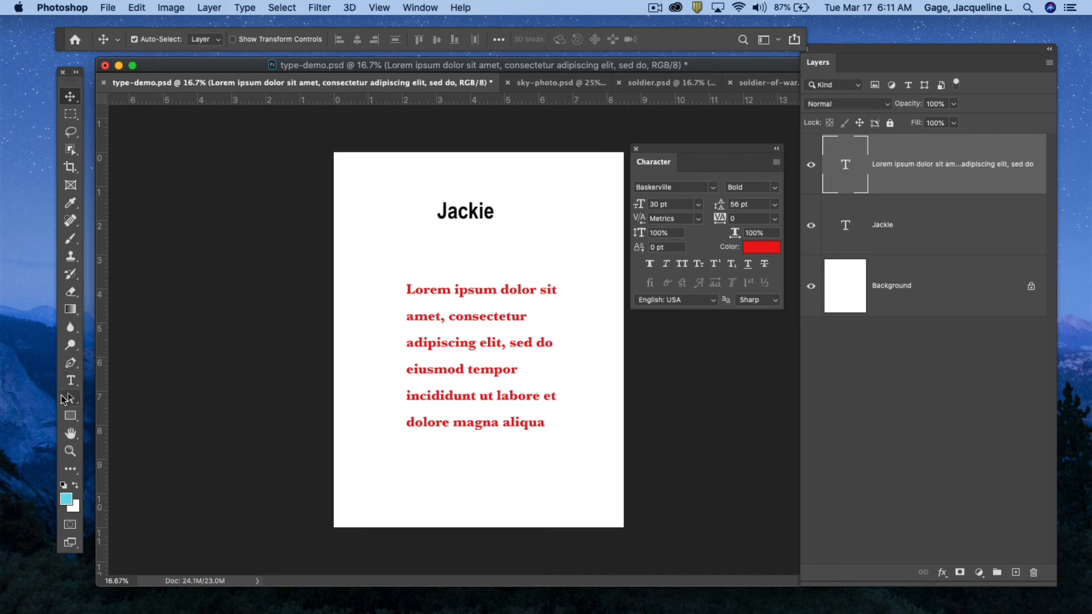
# Try kerning values of 75, 200 and -100 between the L and o of "Lorem", finishing with 0.
pyautogui.click(71, 381)
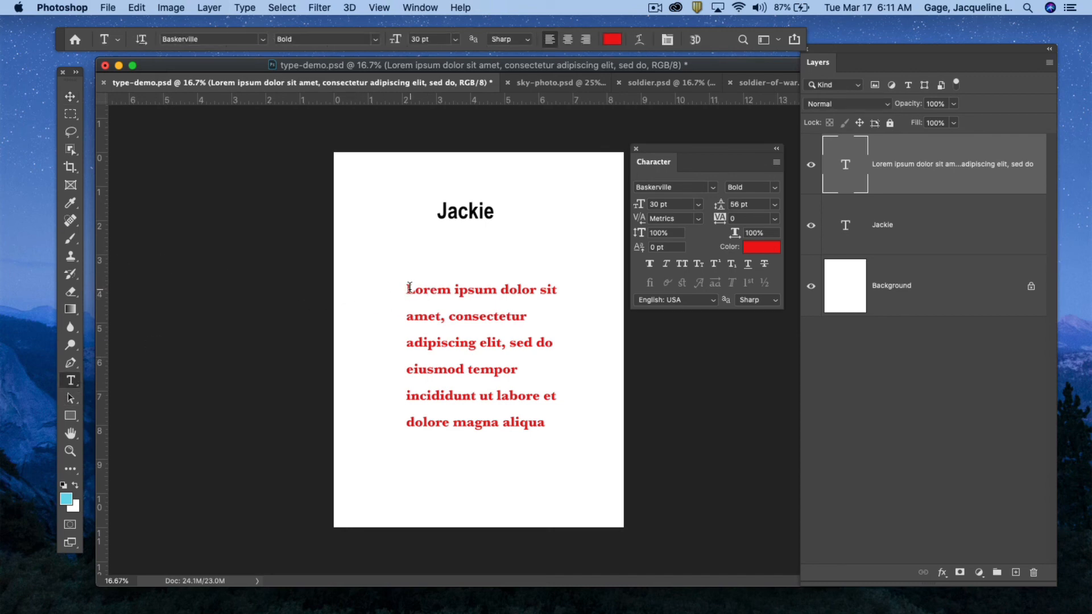
pyautogui.click(410, 289)
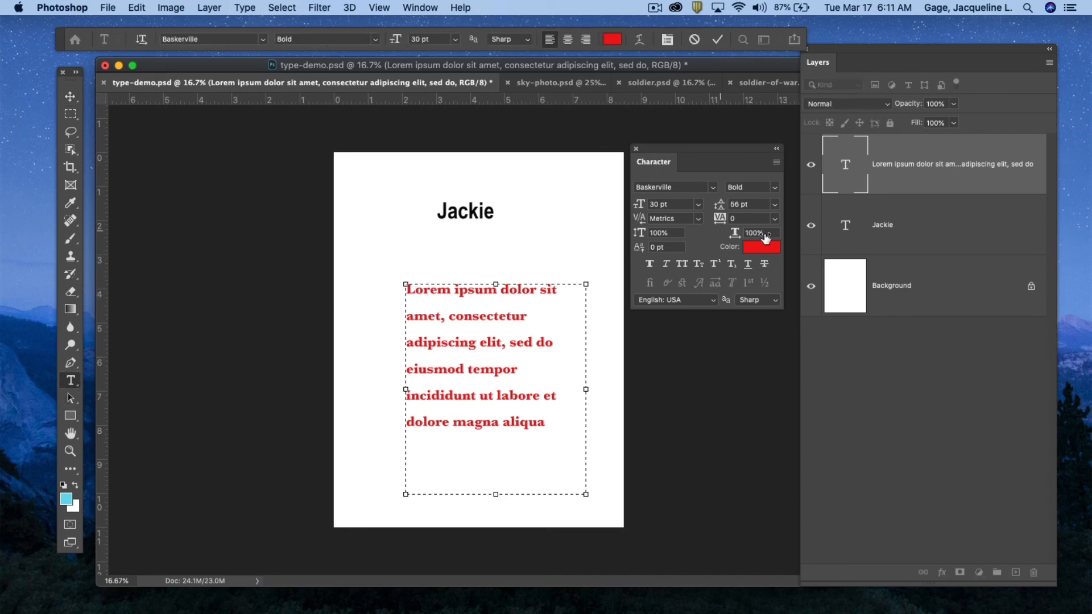
pyautogui.click(699, 221)
pyautogui.click(671, 388)
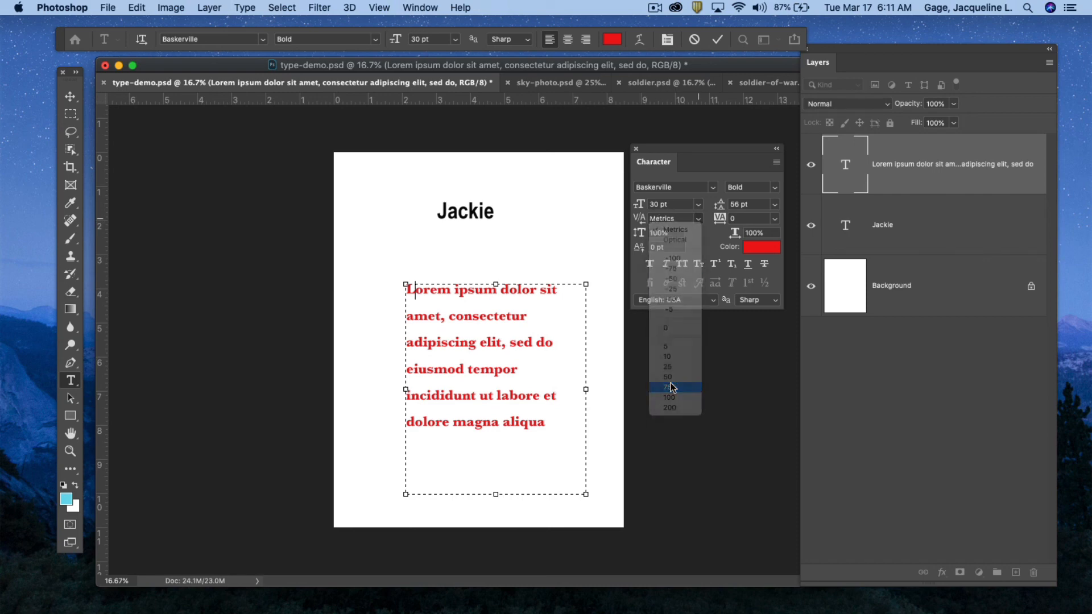
pyautogui.click(699, 219)
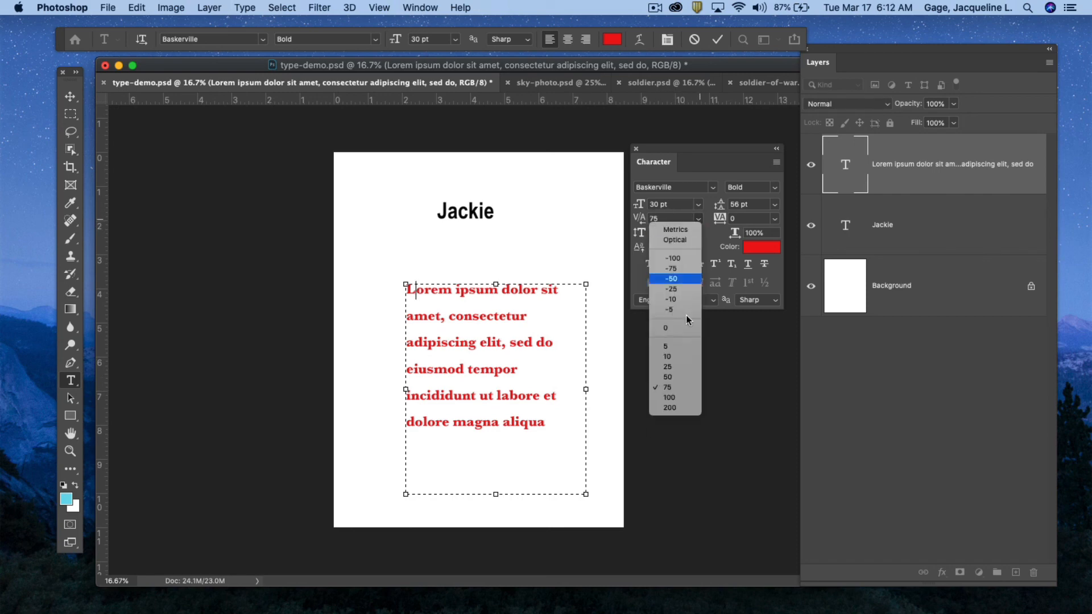
pyautogui.click(672, 407)
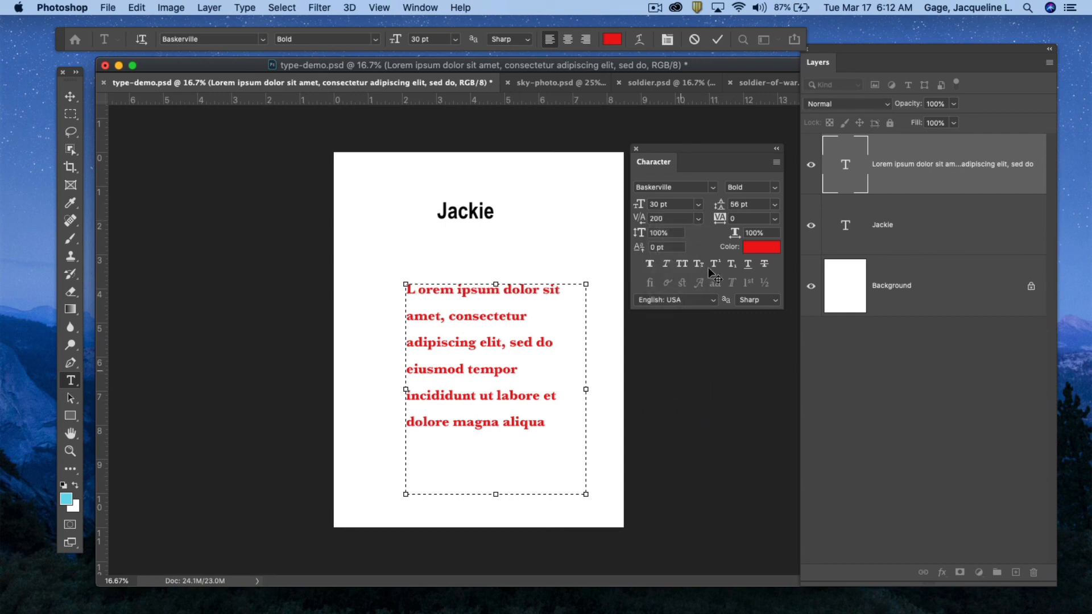
pyautogui.click(699, 219)
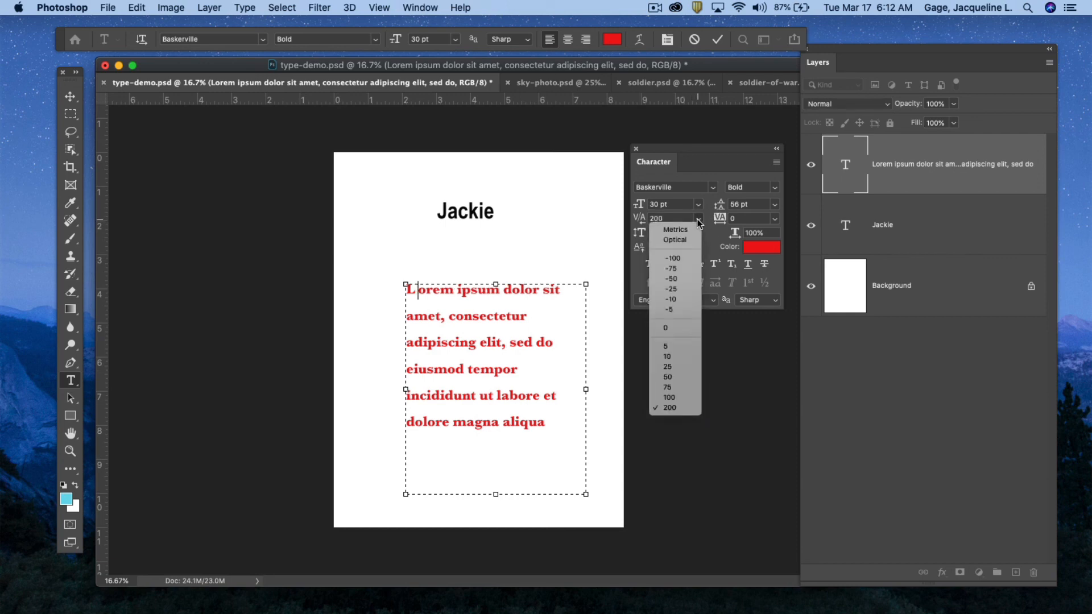
pyautogui.click(671, 259)
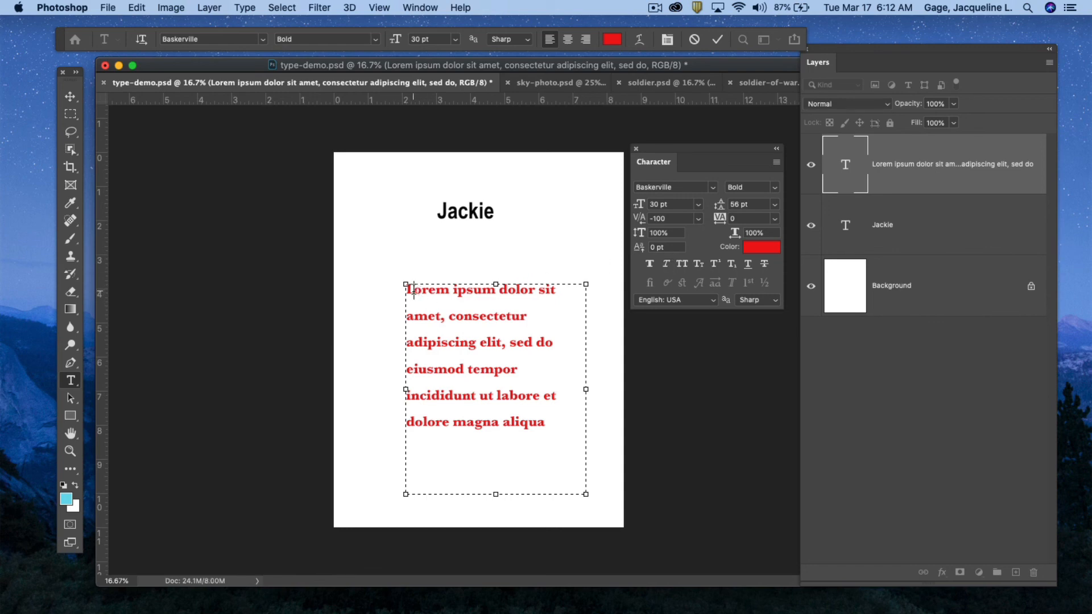
pyautogui.click(699, 219)
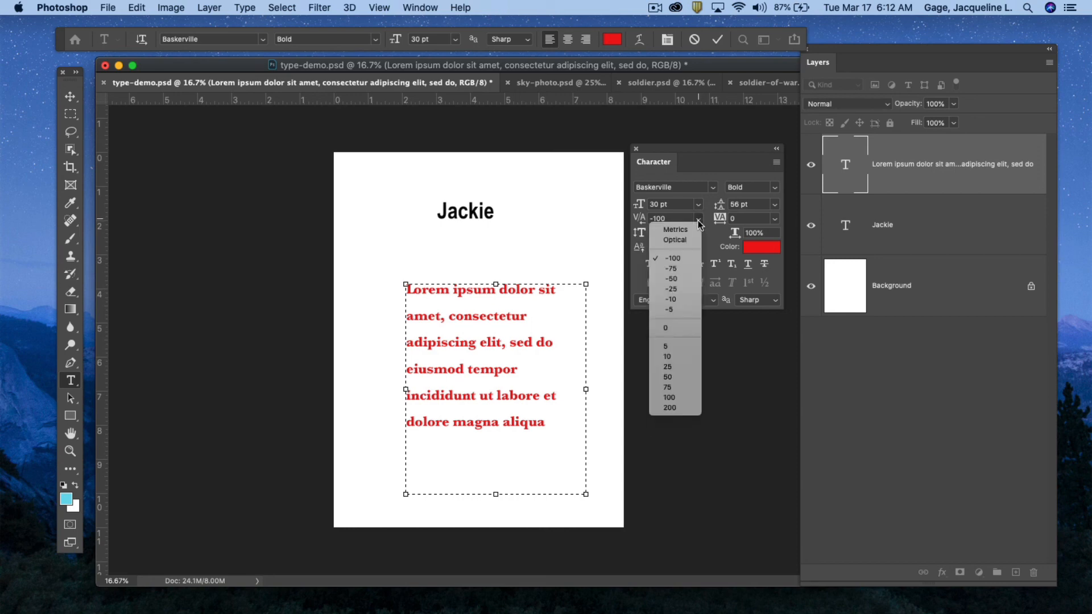
pyautogui.click(675, 328)
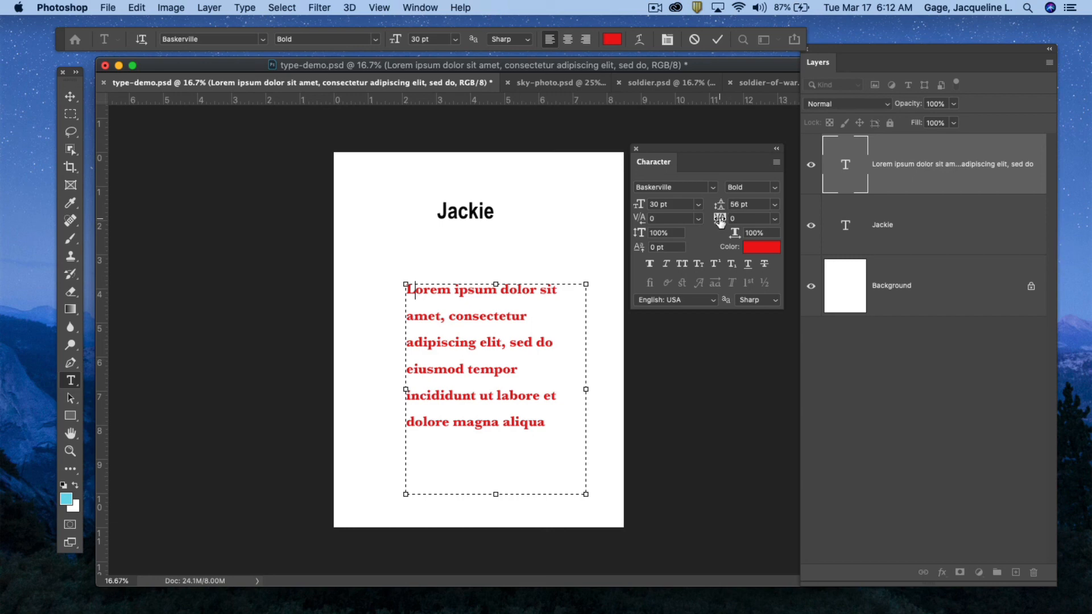
# Select the whole red paragraph and set its tracking to -25, trying 100 and 200 first.
pyautogui.click(774, 220)
pyautogui.press('Escape')
pyautogui.moveTo(547, 422); pyautogui.dragTo(400, 284)
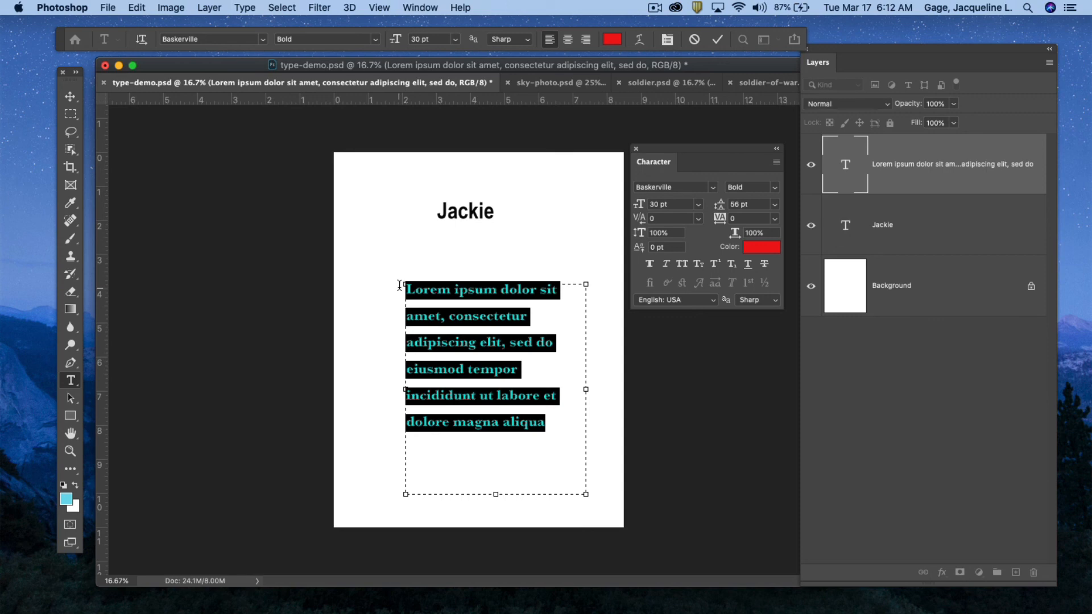
pyautogui.click(774, 219)
pyautogui.click(750, 369)
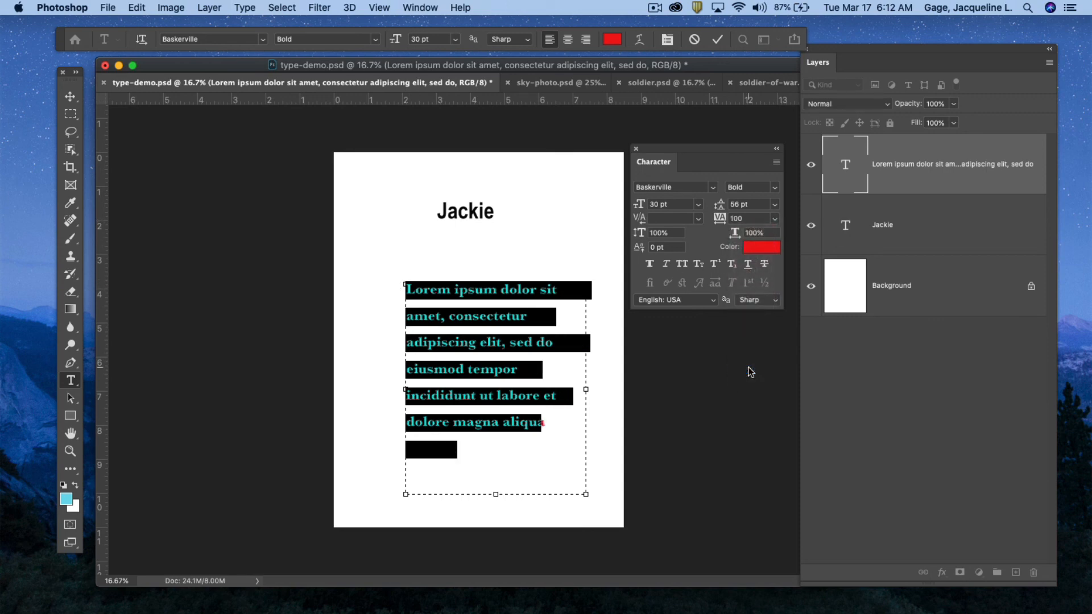
pyautogui.click(776, 221)
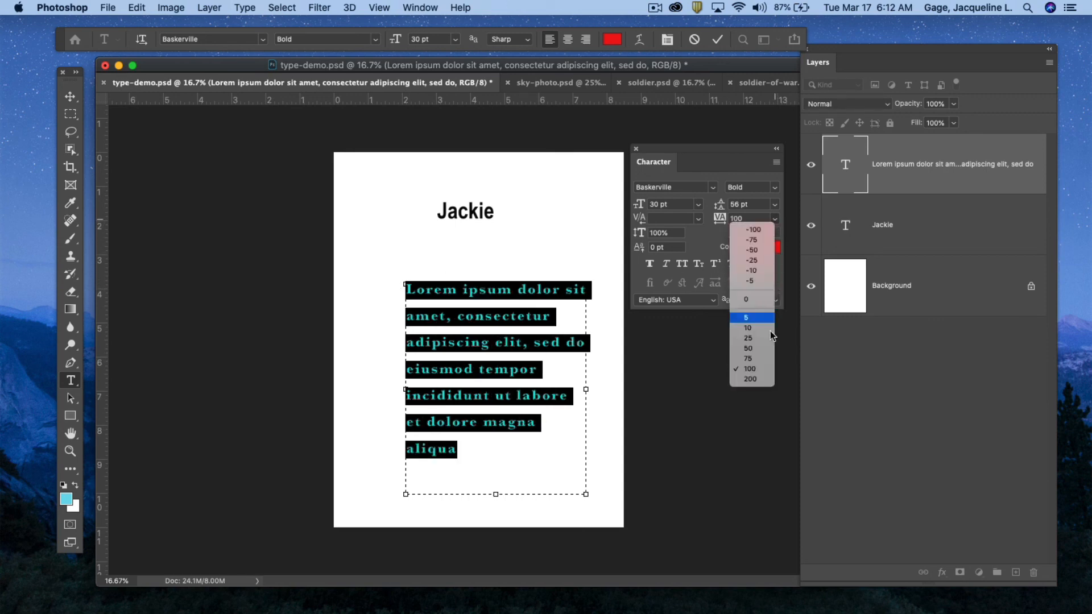
pyautogui.click(763, 379)
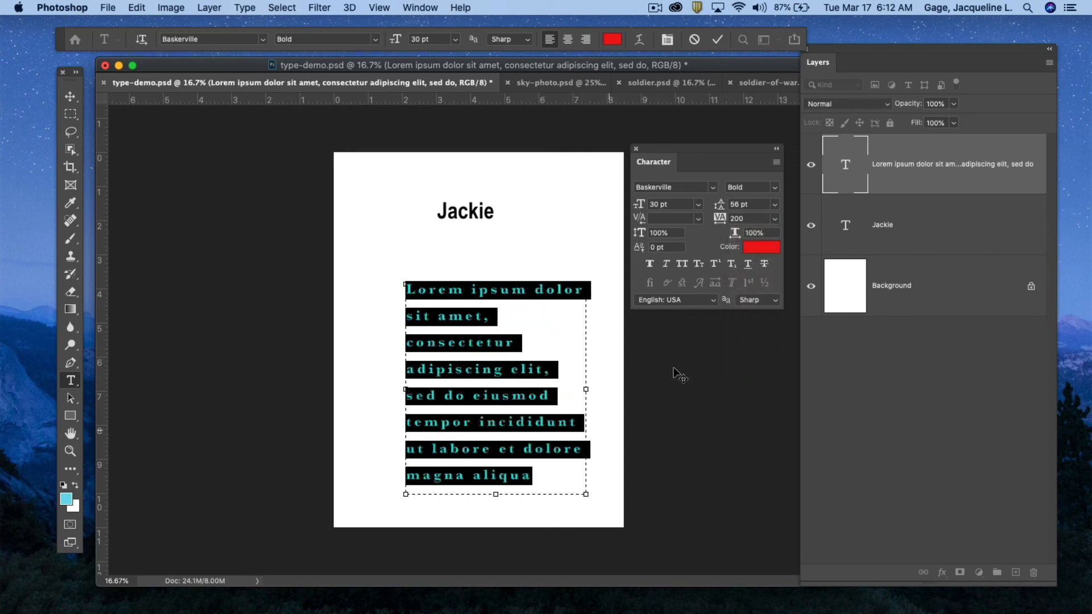
pyautogui.click(775, 219)
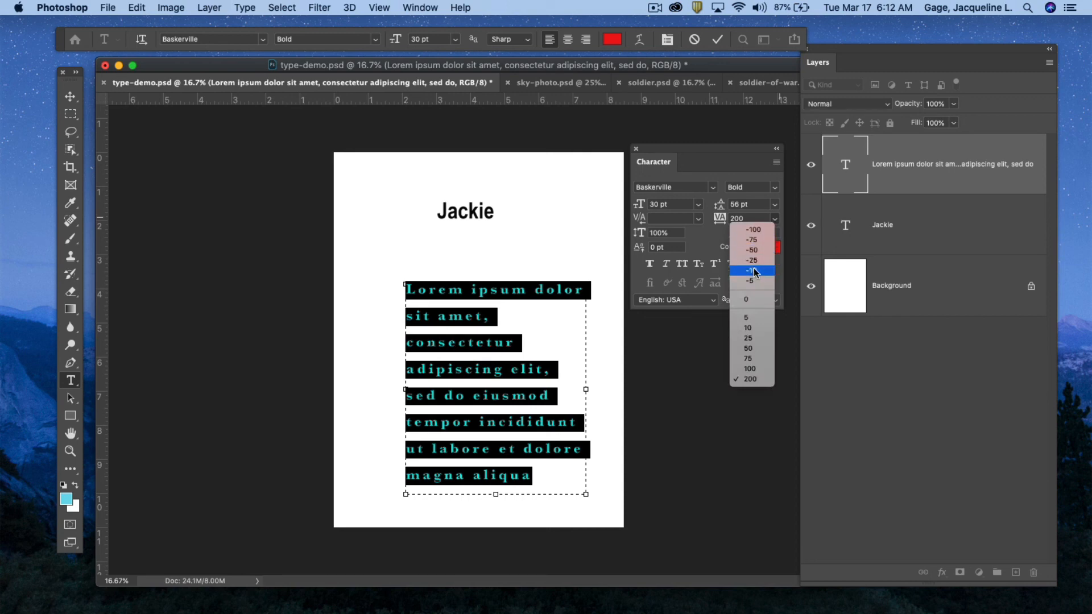
pyautogui.click(762, 263)
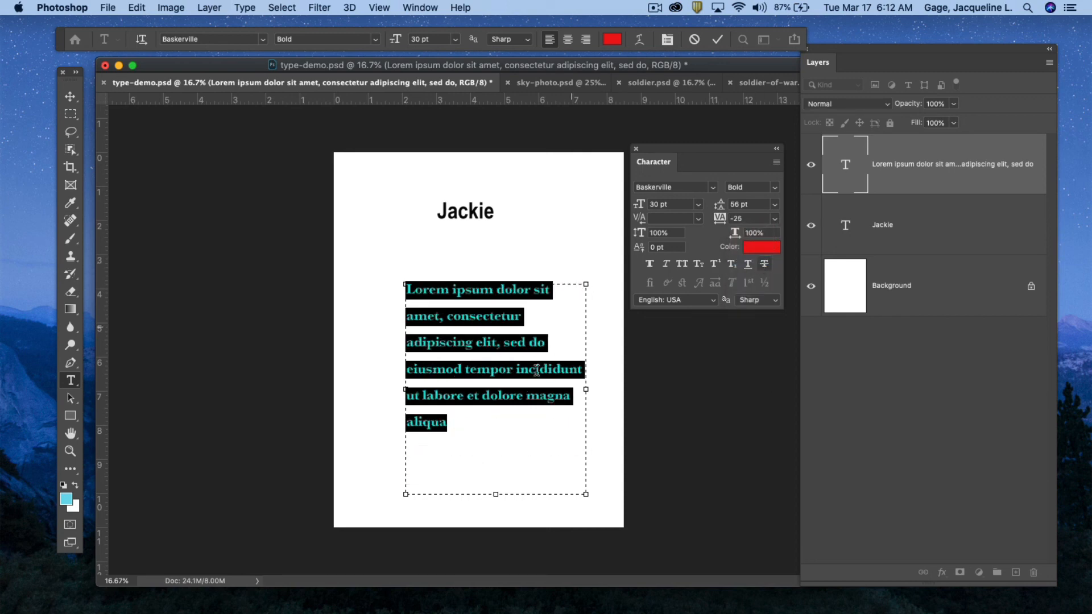
pyautogui.click(580, 364)
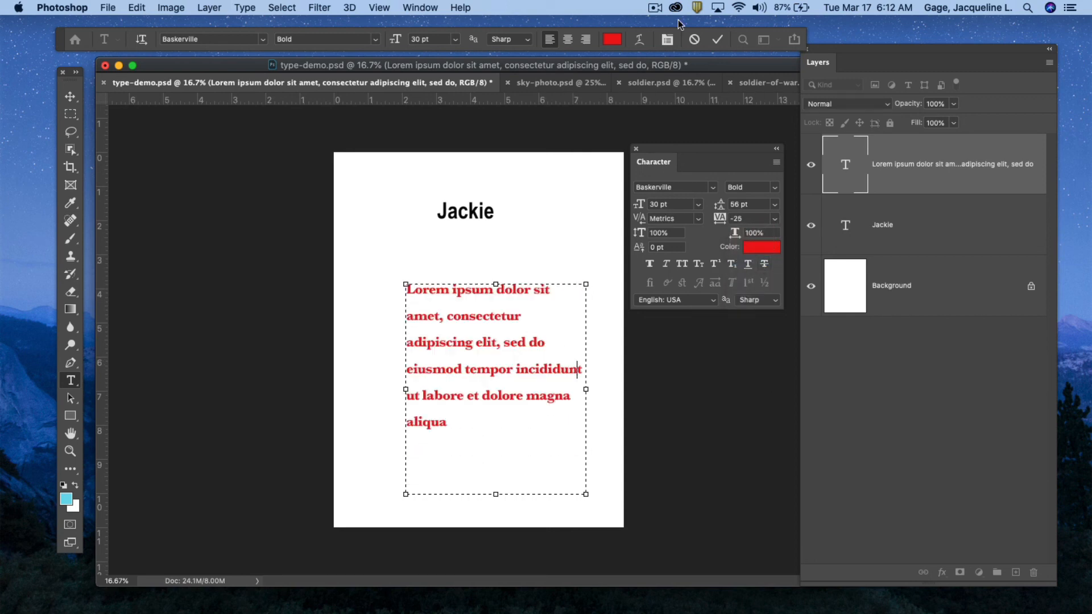